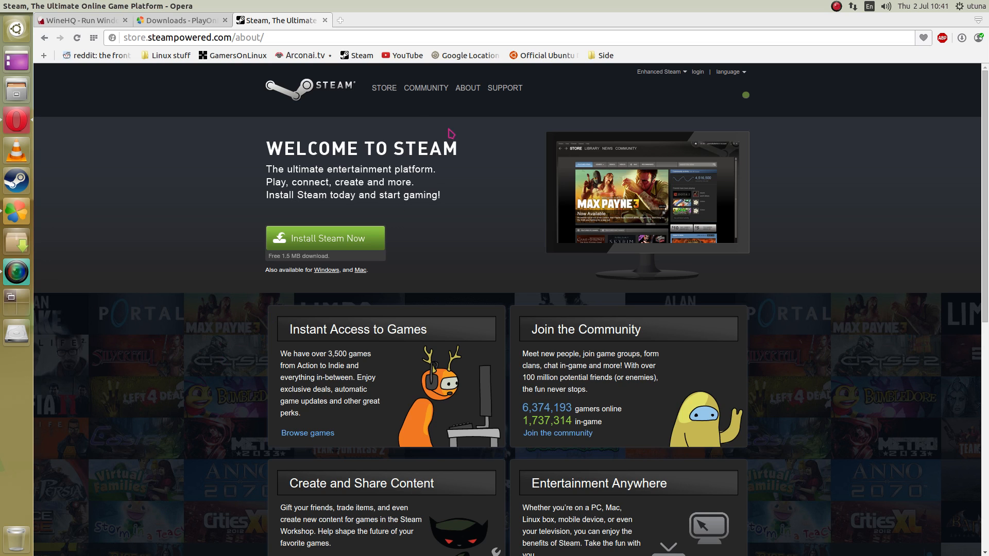
Visit Steam's install page, then switch to the WineHQ and PlayOnLinux downloads tabs.
left_click(328, 89)
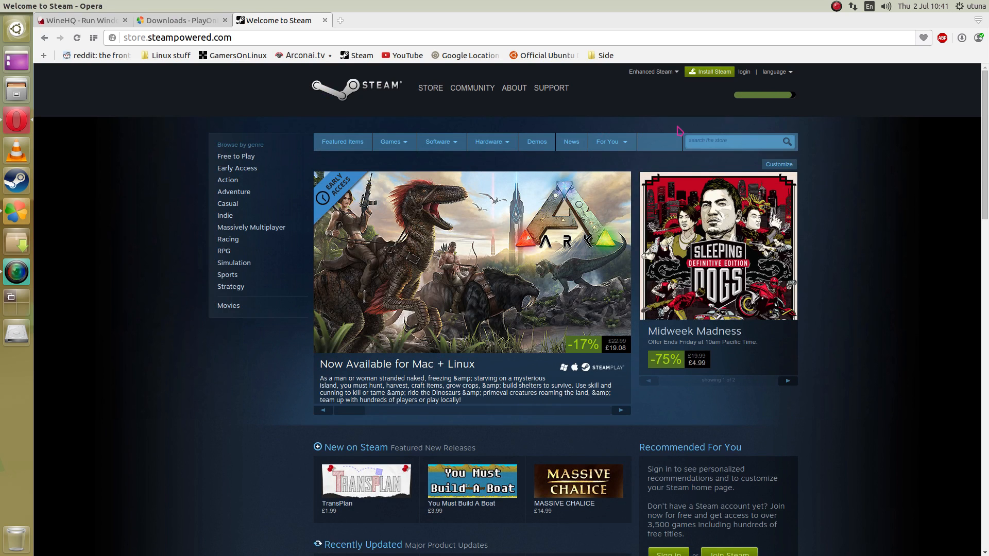
left_click(716, 72)
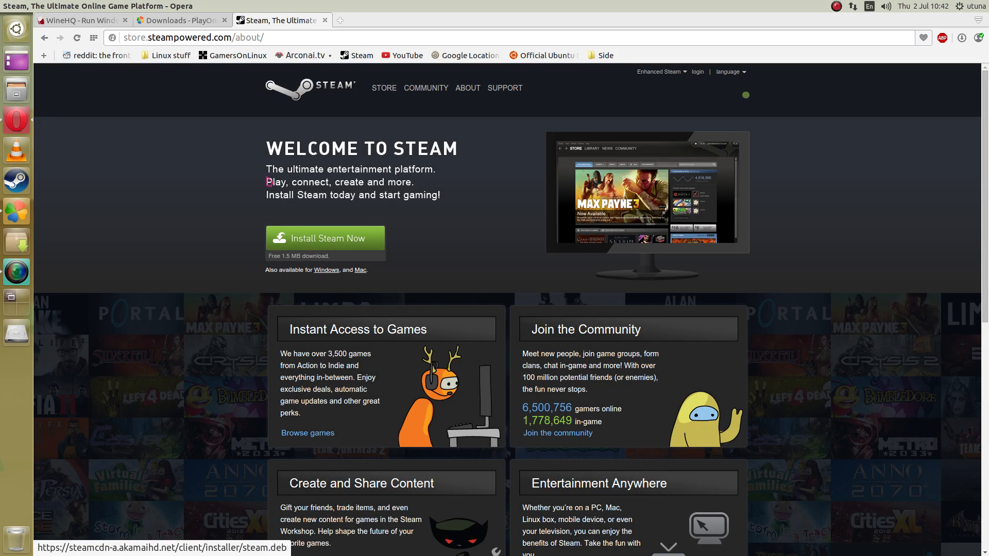
left_click(107, 23)
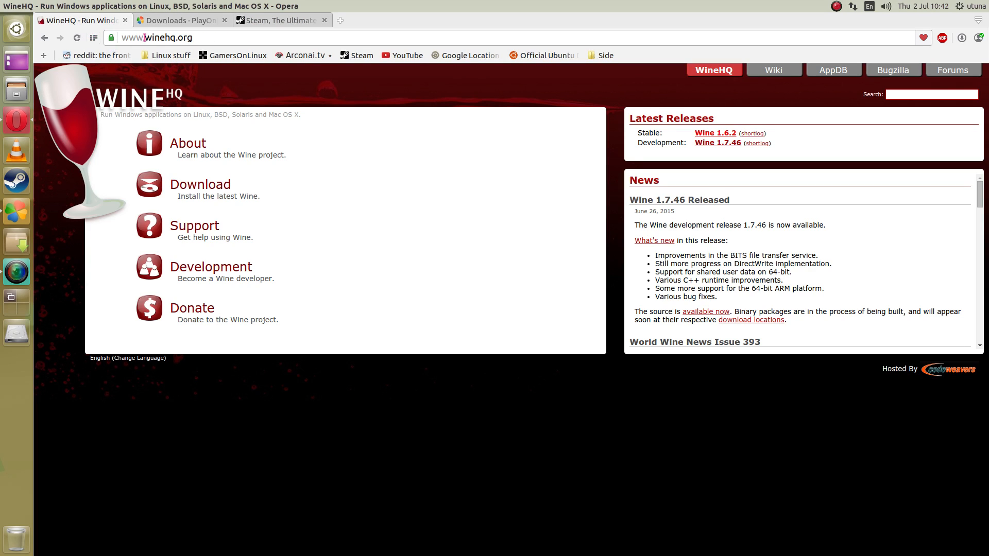
left_click(210, 22)
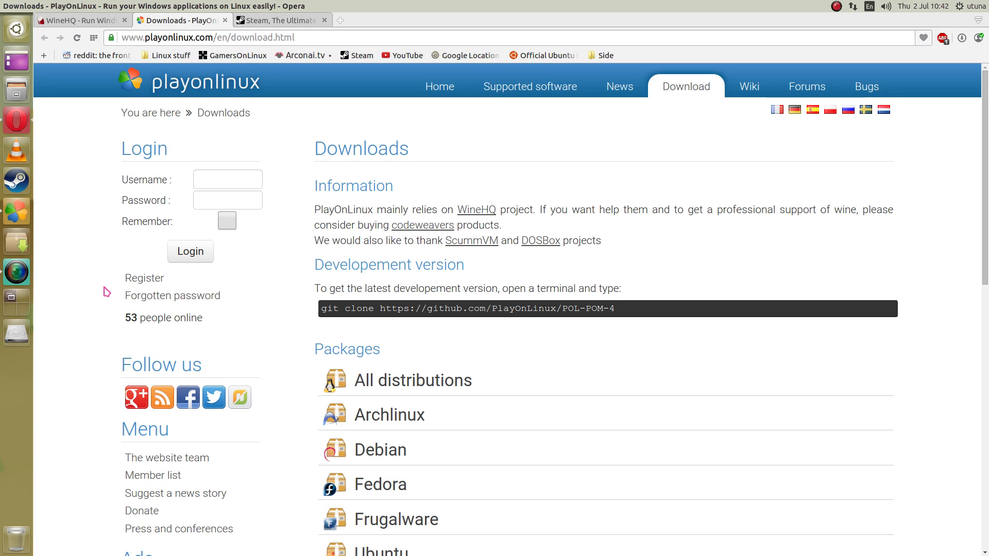
Run sudo apt-get install for wine and playonlinux in a terminal, authorizing with the password.
key("ctrl+alt+t")
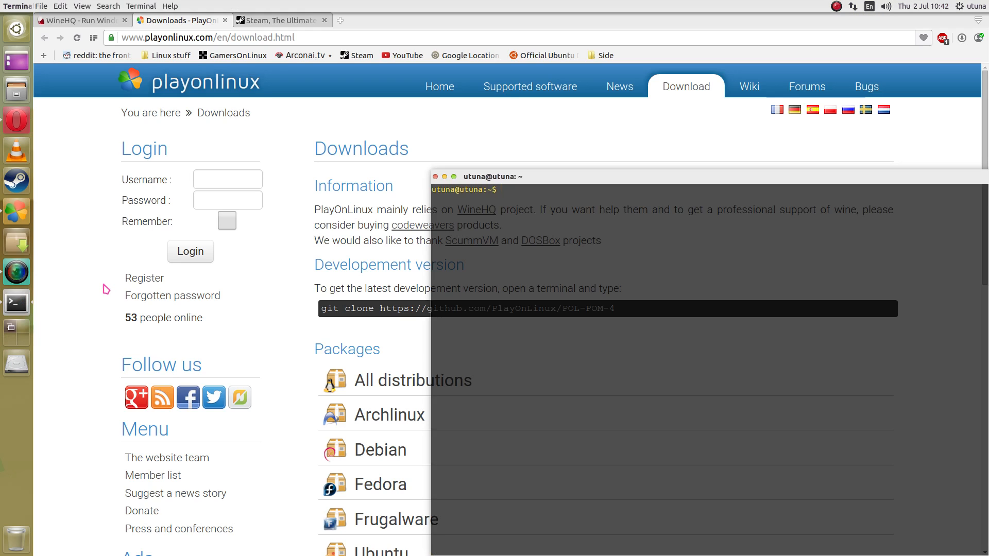
type("sudo")
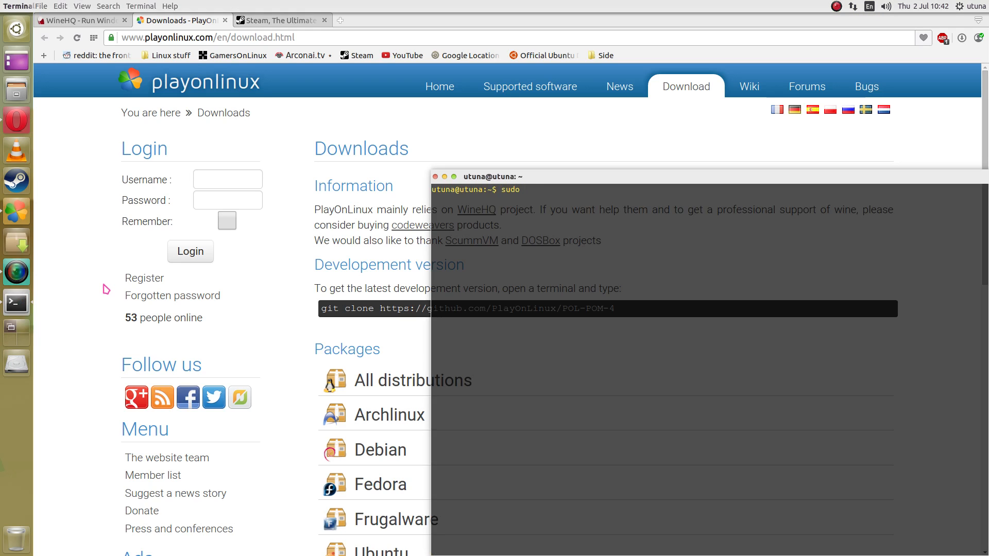
type(" apt-get ")
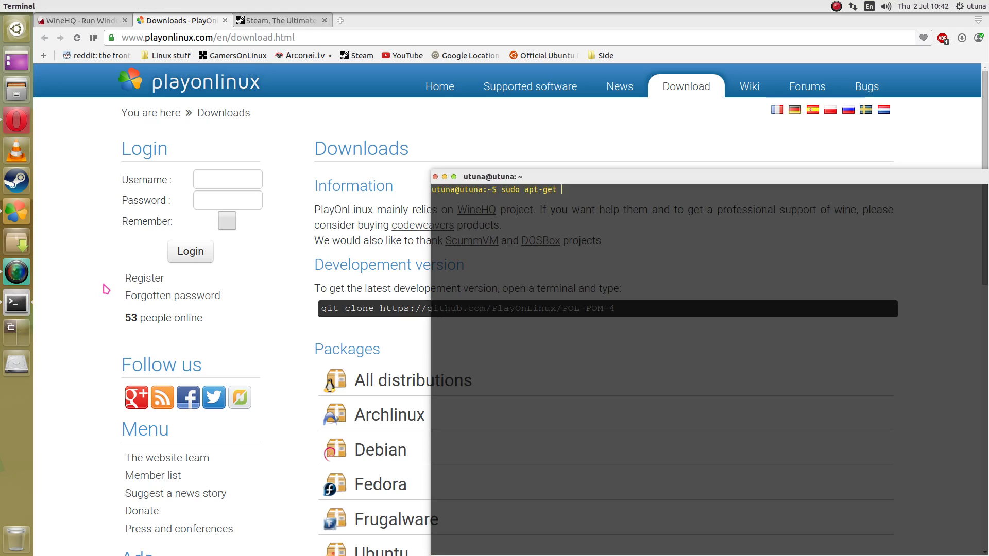
type("install wine; sudo apt-get install playo")
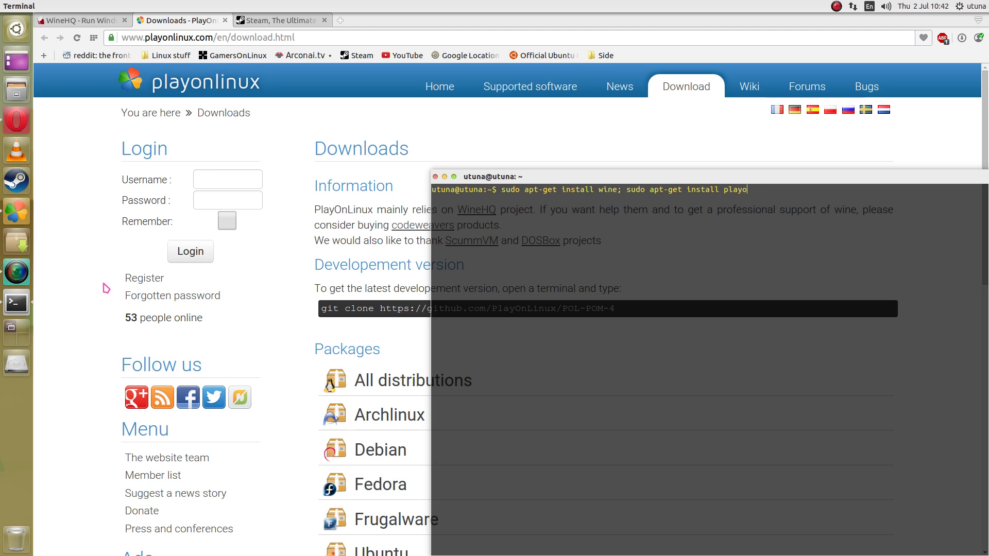
type("nlinux")
key("Return")
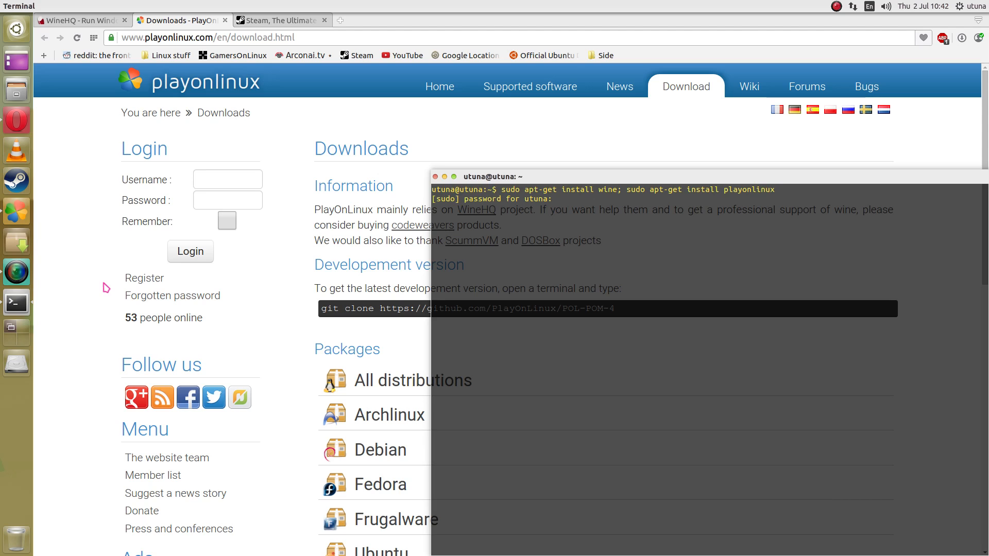
key("Return")
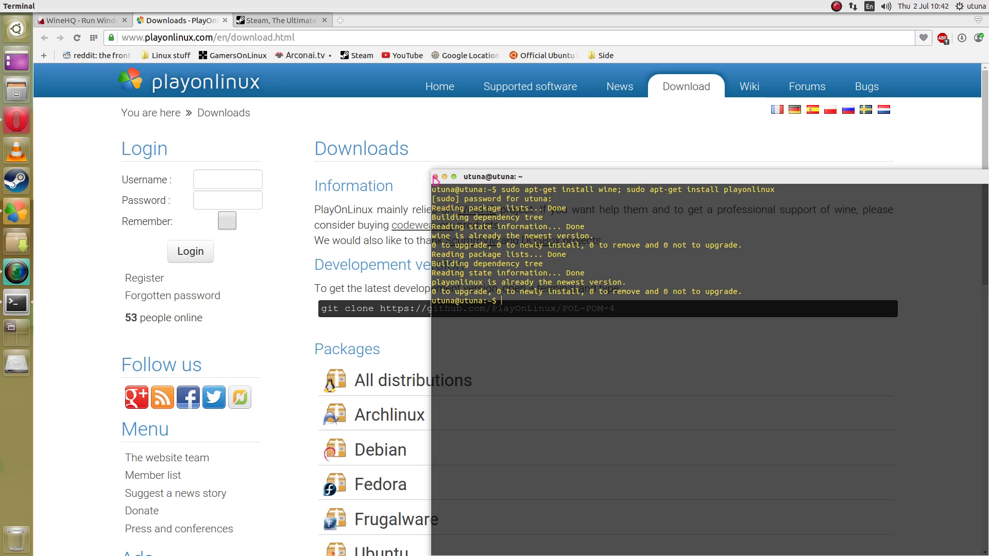
Close the terminal and minimize Opera to reveal the desktop.
left_click(435, 177)
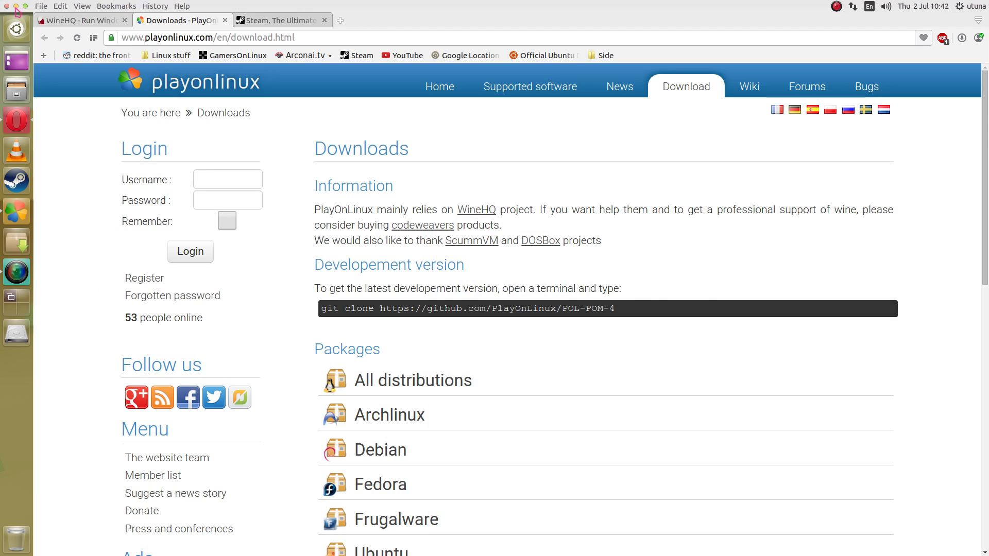
key("ctrl+Tab")
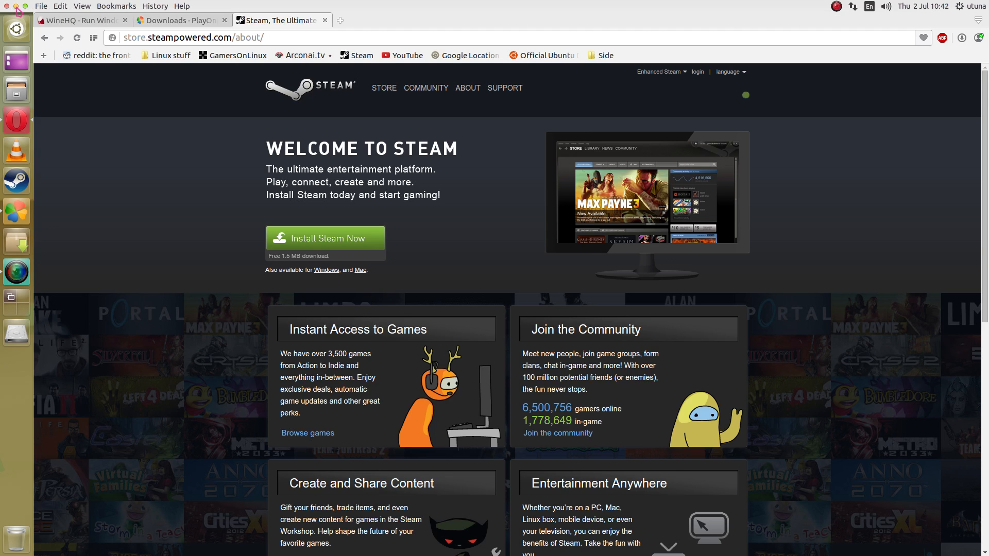
left_click(16, 6)
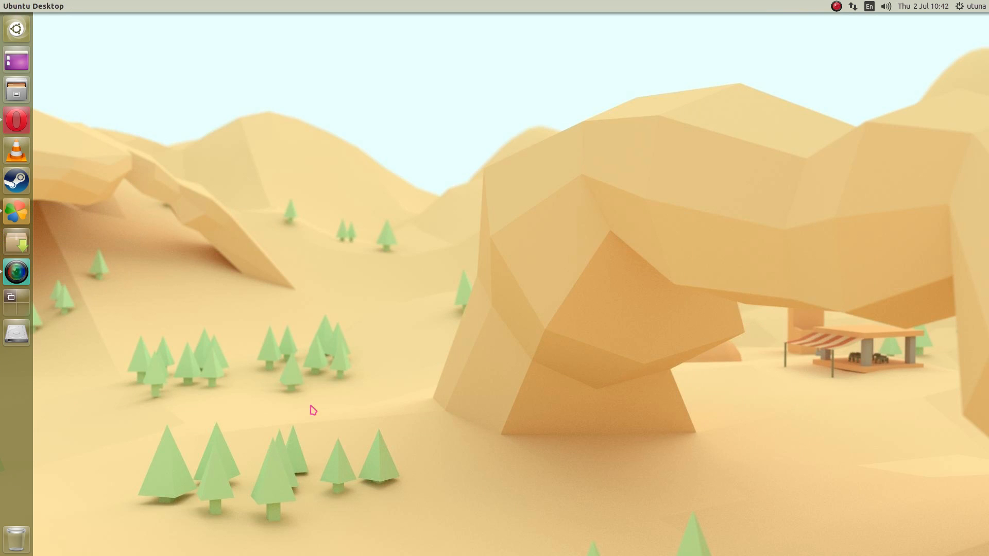
Launch winecfg from a new terminal and close it without changes.
key("ctrl+alt+t")
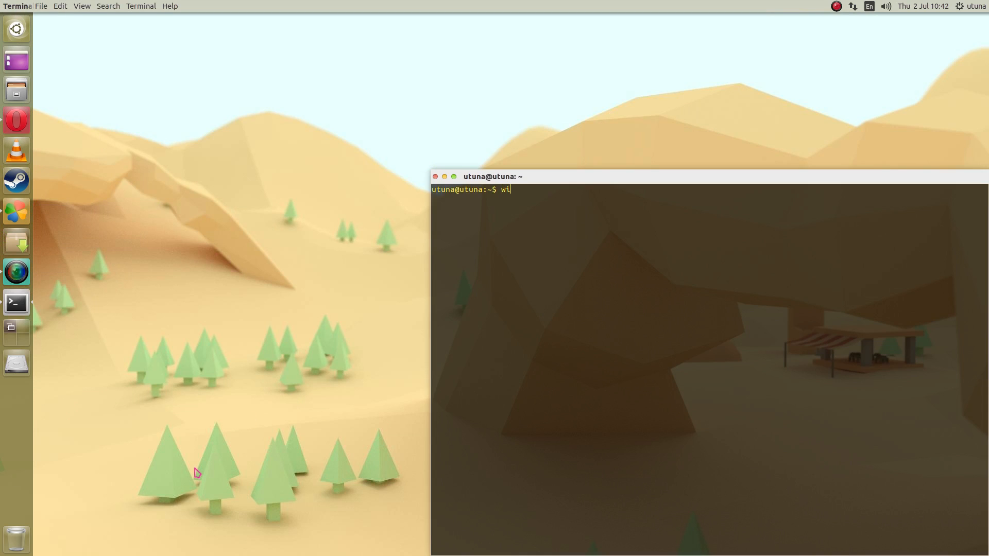
type("winecfg")
key("Return")
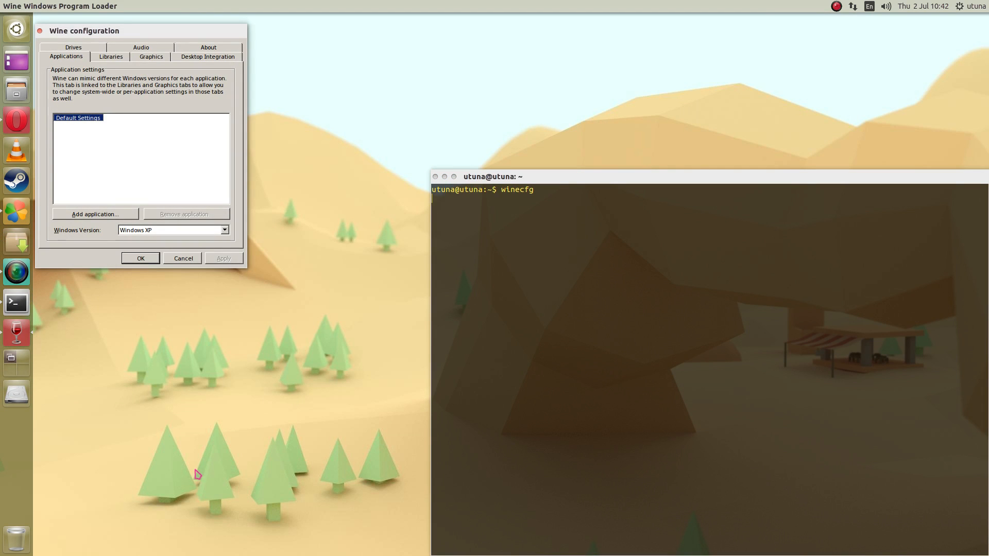
key("Escape")
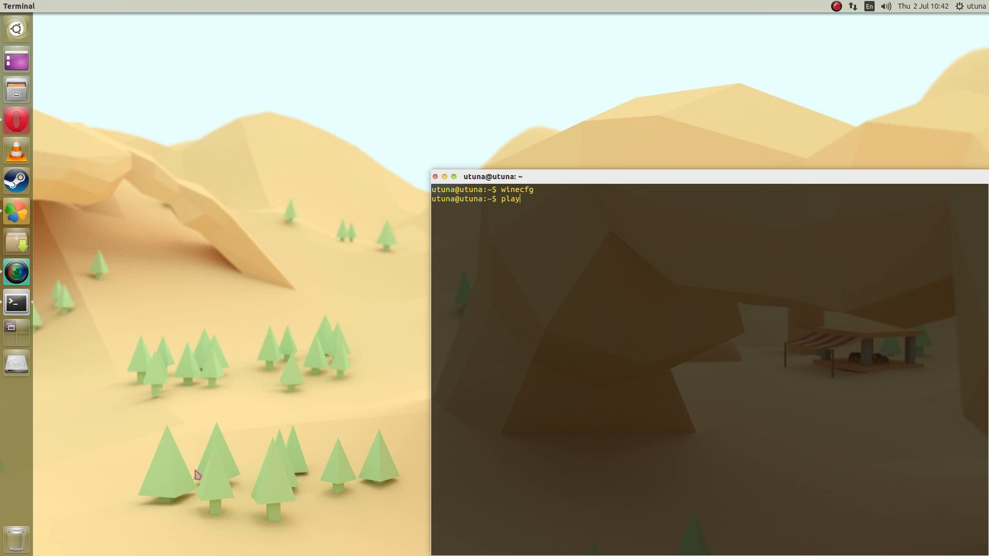
Launch playonlinux from the terminal and minimize the terminal to show its window.
type("playonlinux")
key("Return")
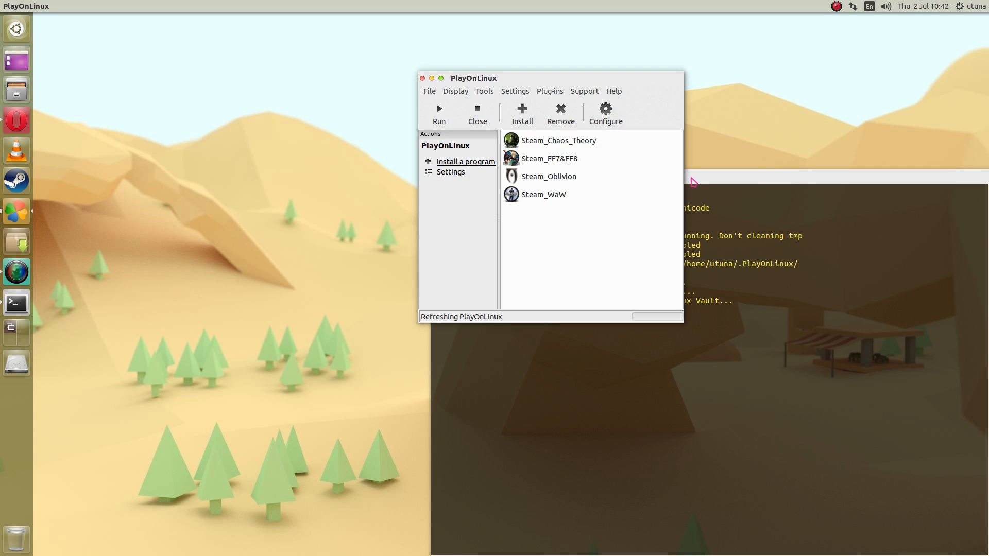
left_click(741, 181)
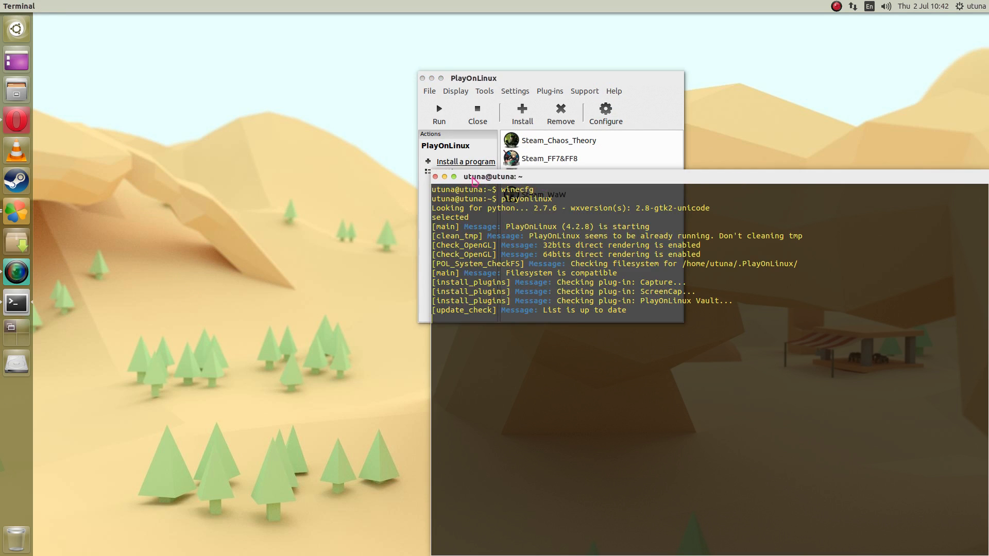
left_click(444, 178)
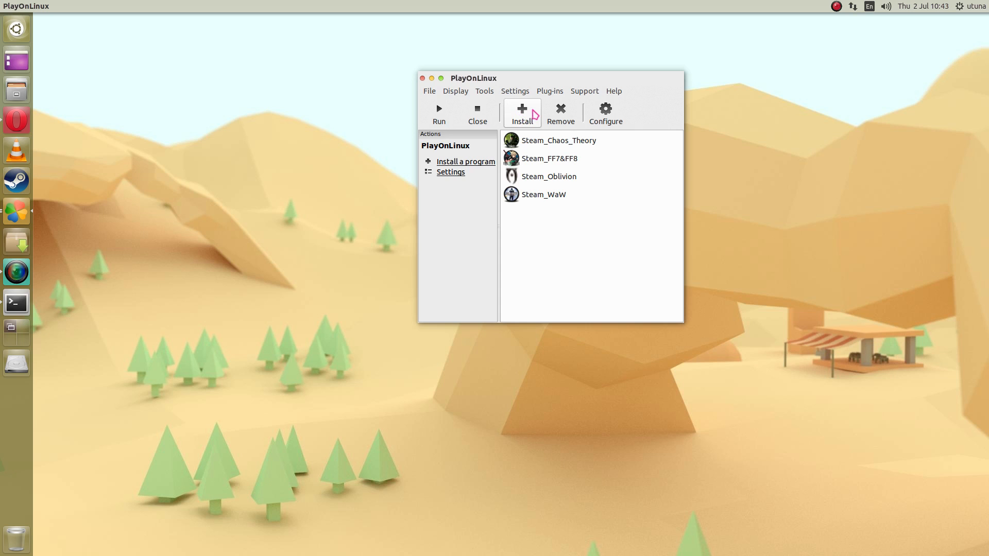
Start installing a non-listed program, placing the wizard left of the main PlayOnLinux window.
left_click(534, 115)
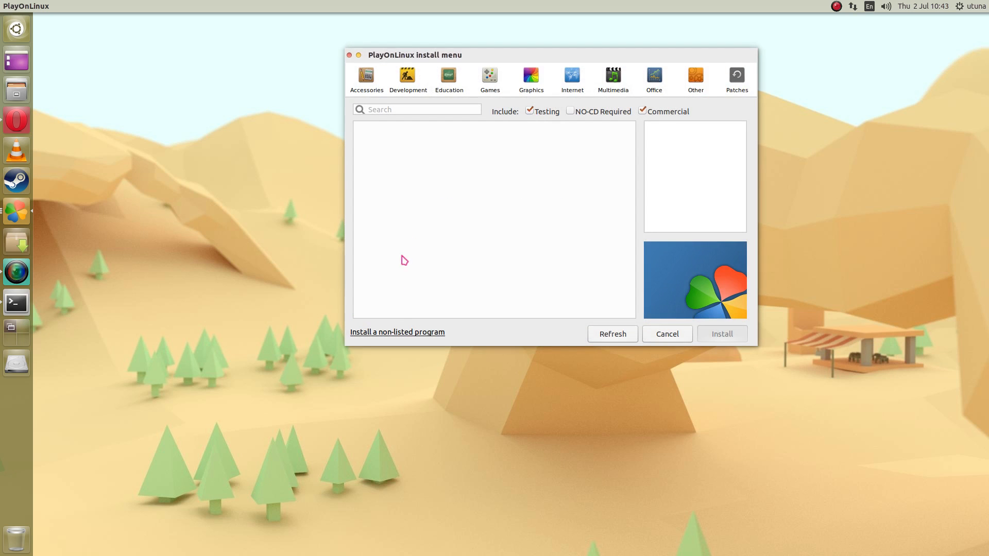
left_click(400, 333)
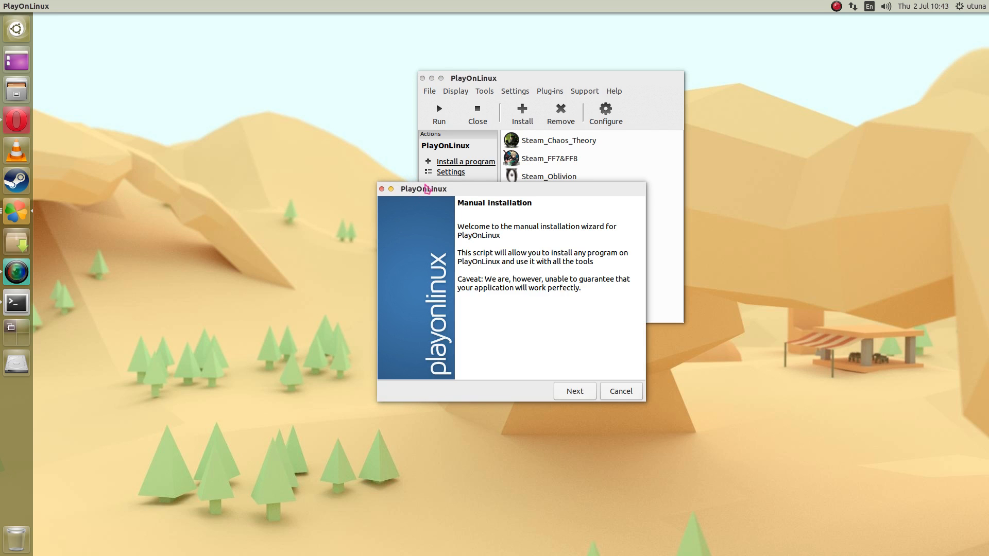
left_click_drag(427, 189, 228, 113)
left_click_drag(474, 77, 625, 83)
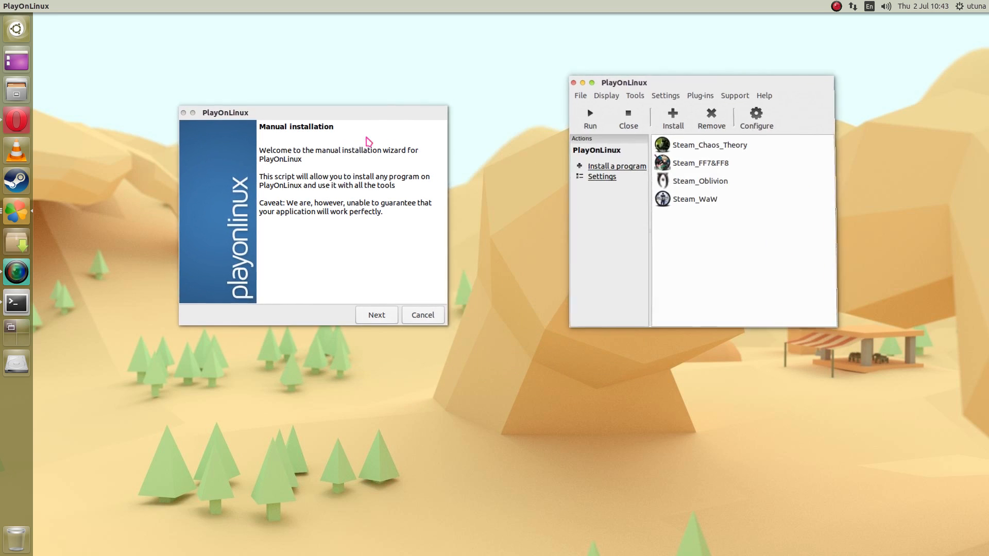
left_click(281, 253)
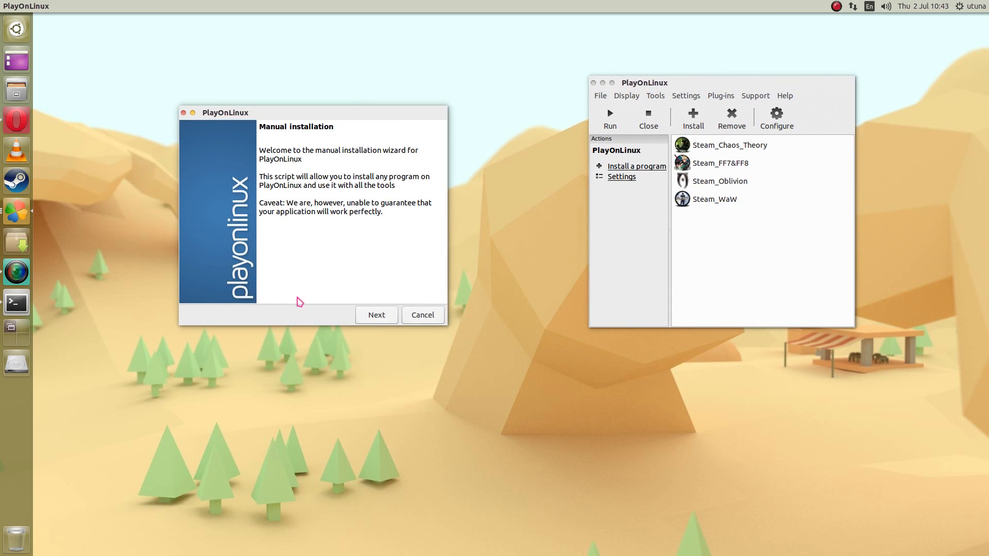
Choose to install into a new virtual drive and focus the drive name field.
left_click(377, 315)
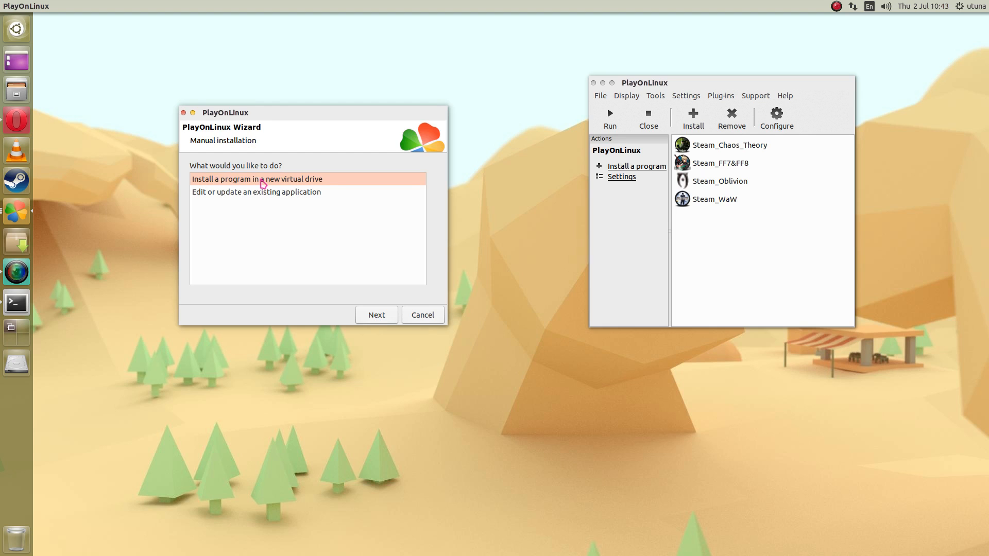
left_click(377, 315)
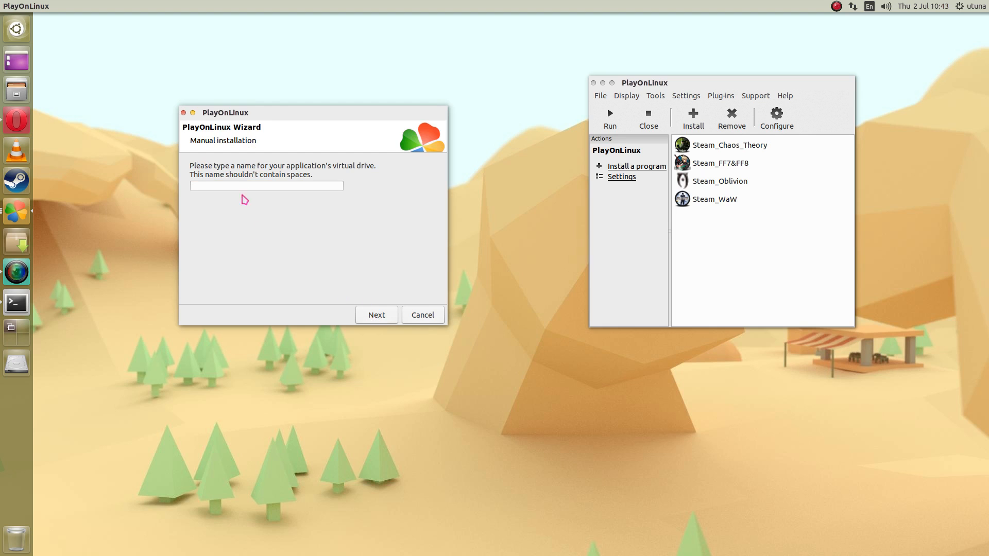
left_click(240, 185)
Confirm the drive name and tick another Wine version, configure Wine, and extra libraries.
left_click(374, 316)
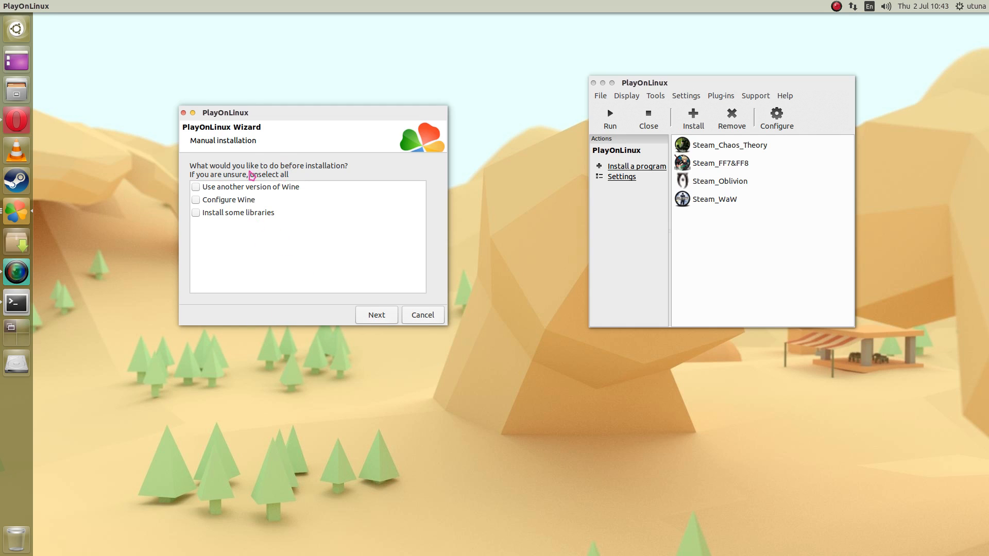
left_click(208, 187)
left_click(210, 199)
left_click(212, 211)
Keep the System Wine version and create a 32-bit Windows virtual drive.
left_click(377, 315)
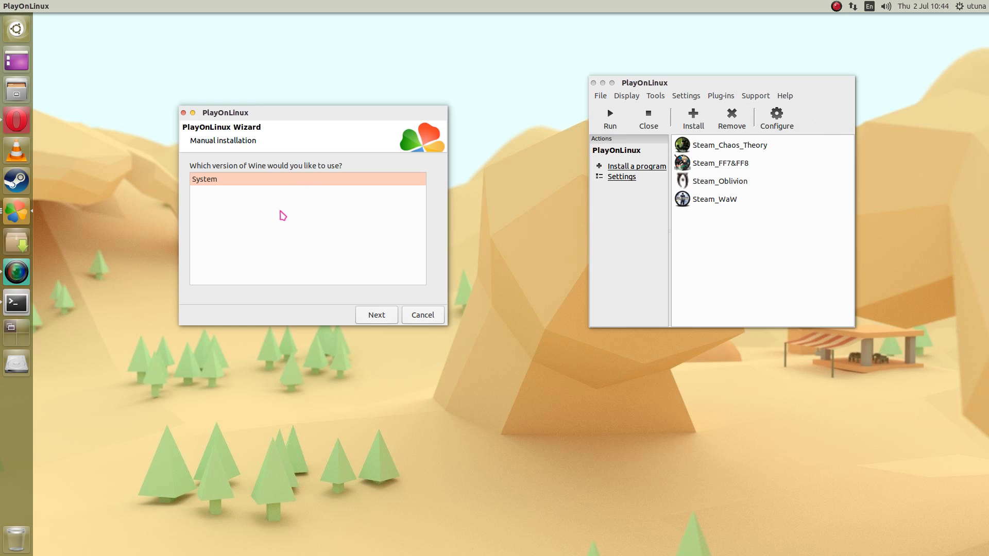
left_click(372, 319)
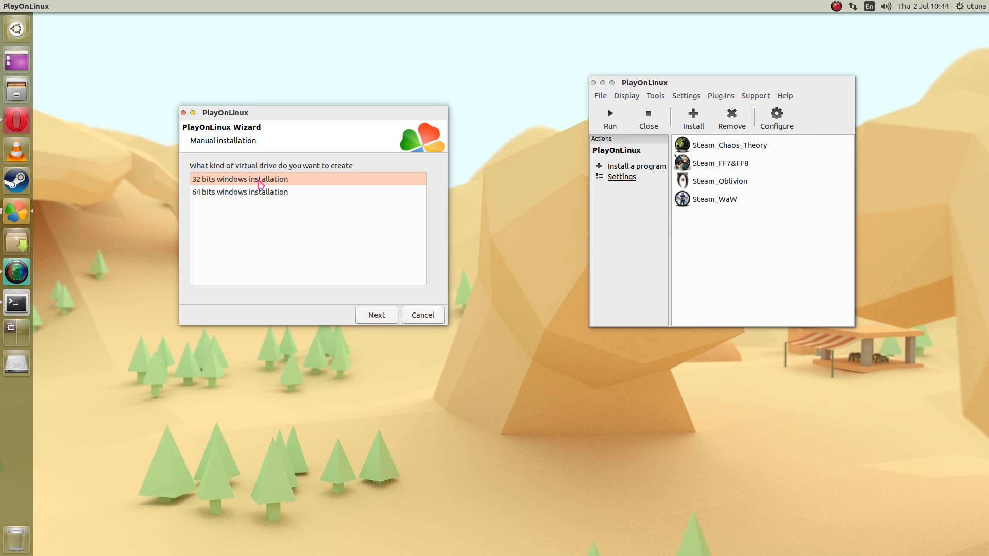
left_click(377, 315)
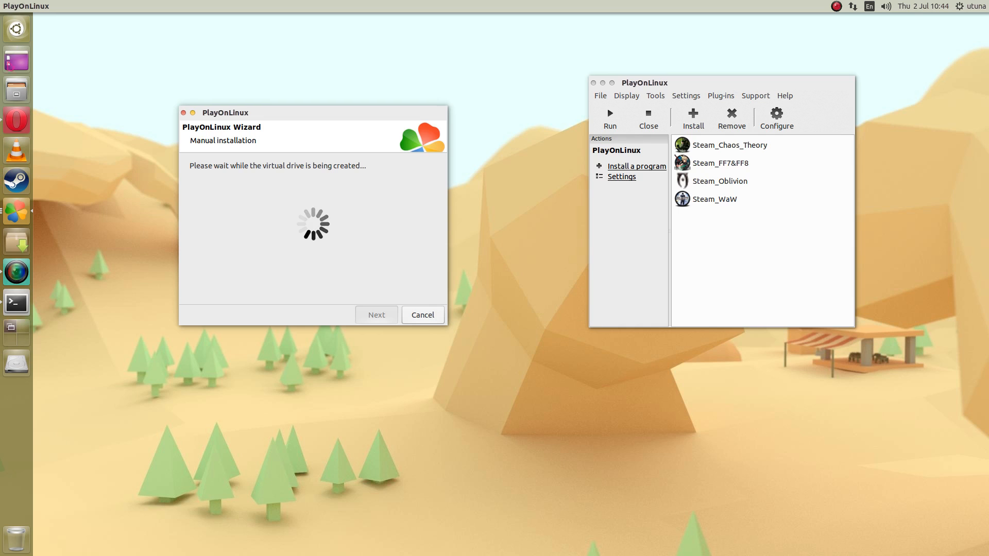
Browse PlayOnLinux's virtual drives folder in Files to the Steam_WaW_Test drive, then close Files.
left_click(17, 89)
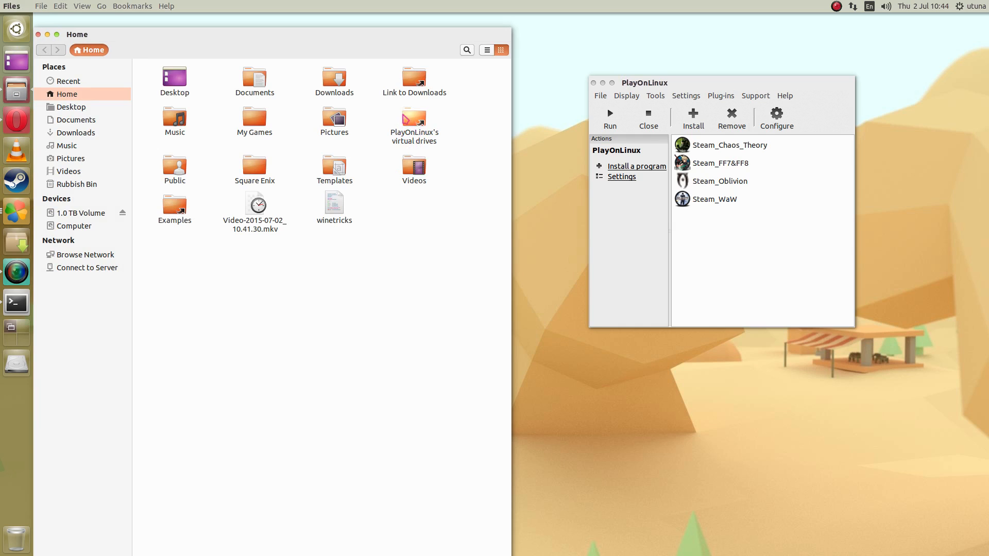
left_click(413, 119)
double_click(412, 119)
left_click(254, 143)
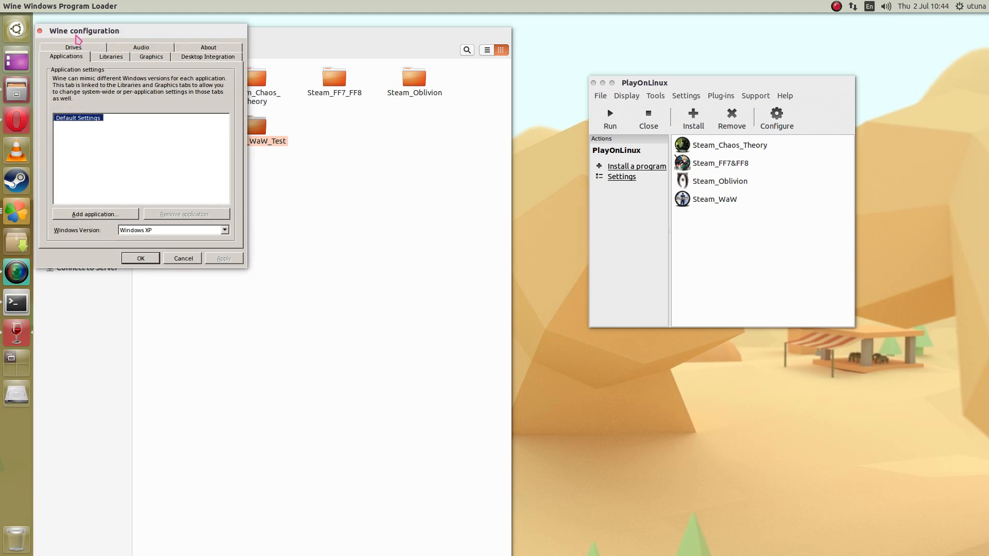
left_click(297, 48)
left_click(37, 34)
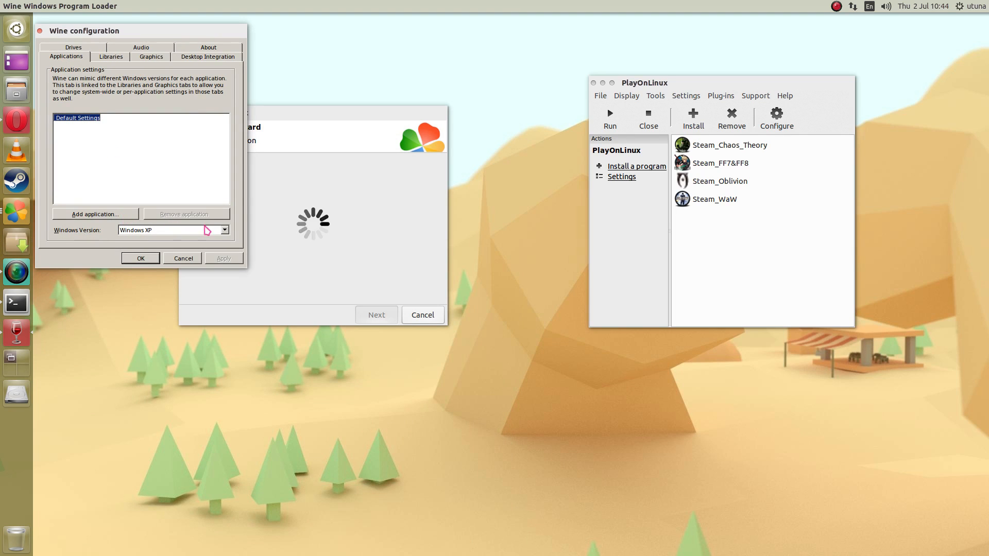
Set the drive's Windows Version to Windows 7 and apply.
left_click(224, 230)
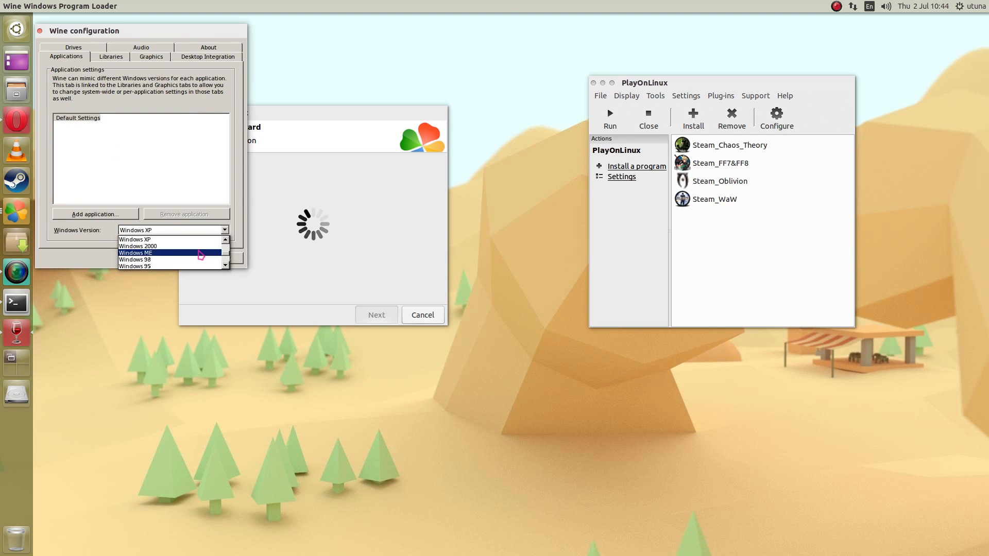
scroll(167, 252, "up", 1)
left_click(167, 253)
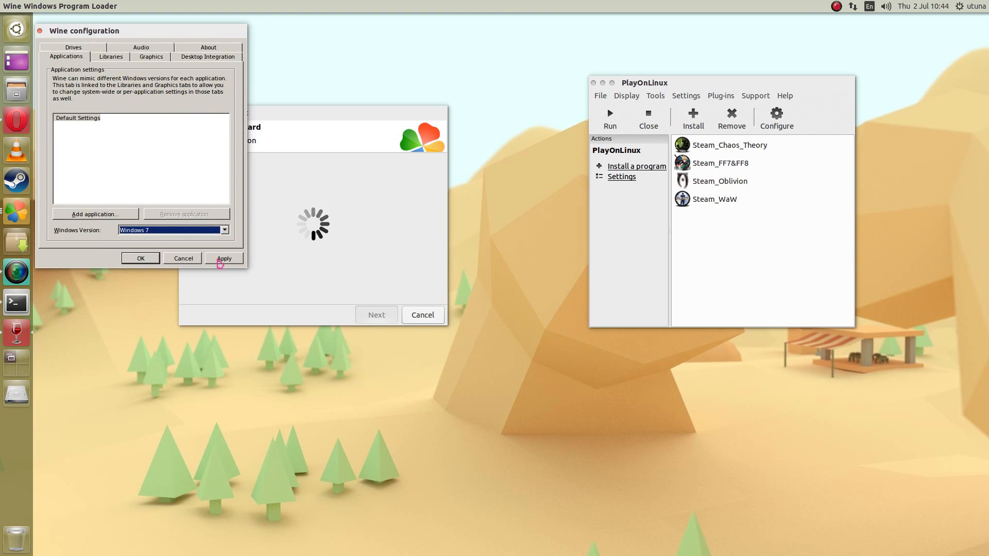
left_click(224, 260)
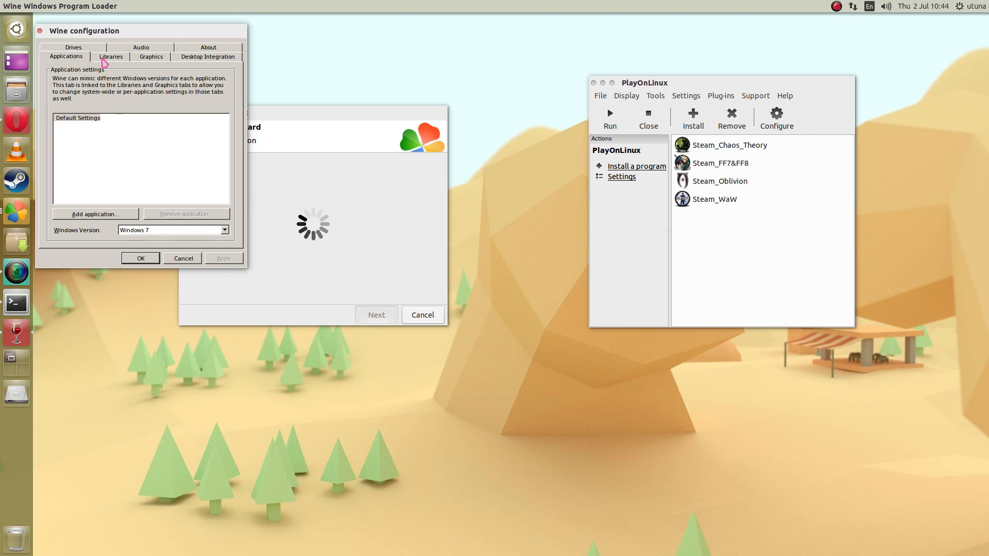
Add a dwrite library override, set its load order to Disable, and apply.
left_click(104, 61)
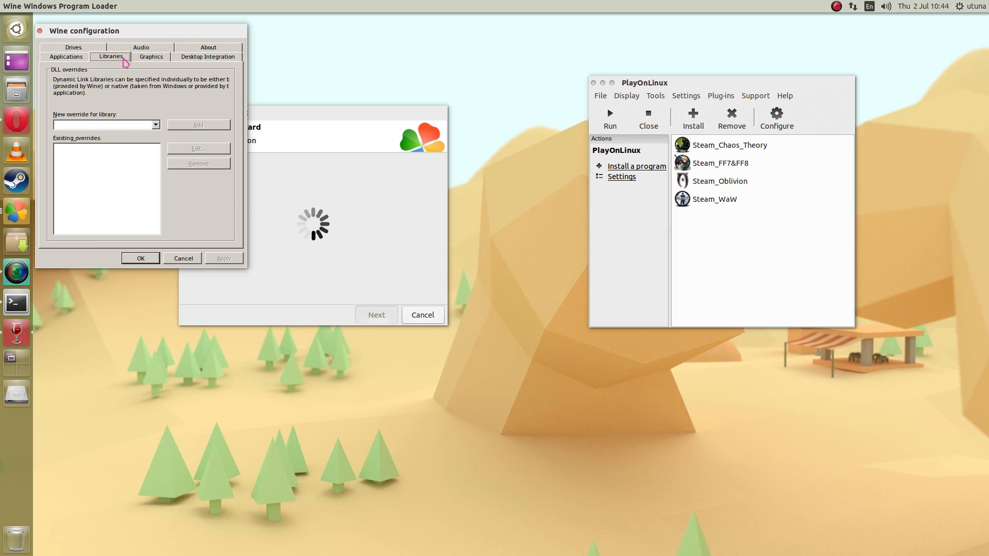
left_click(154, 125)
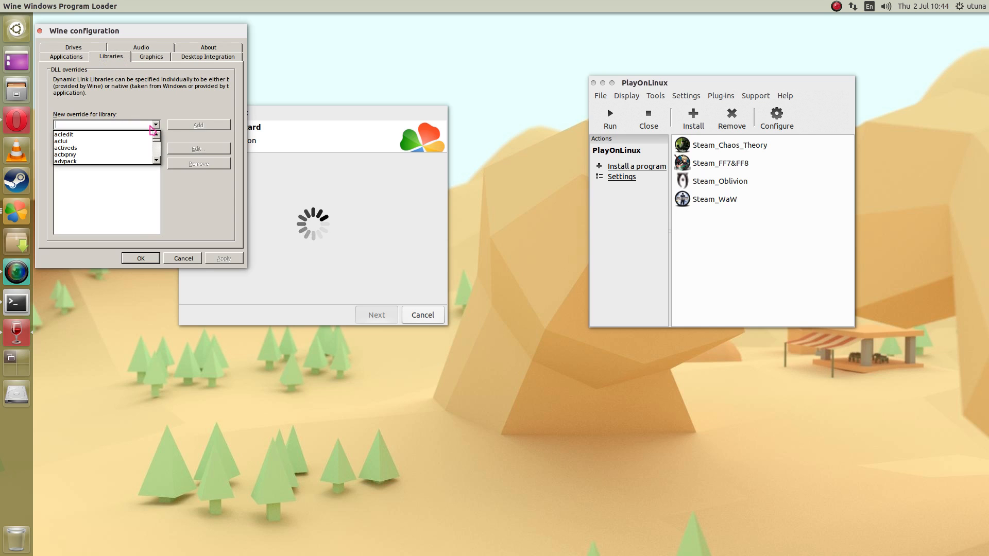
type("dw")
left_click(120, 143)
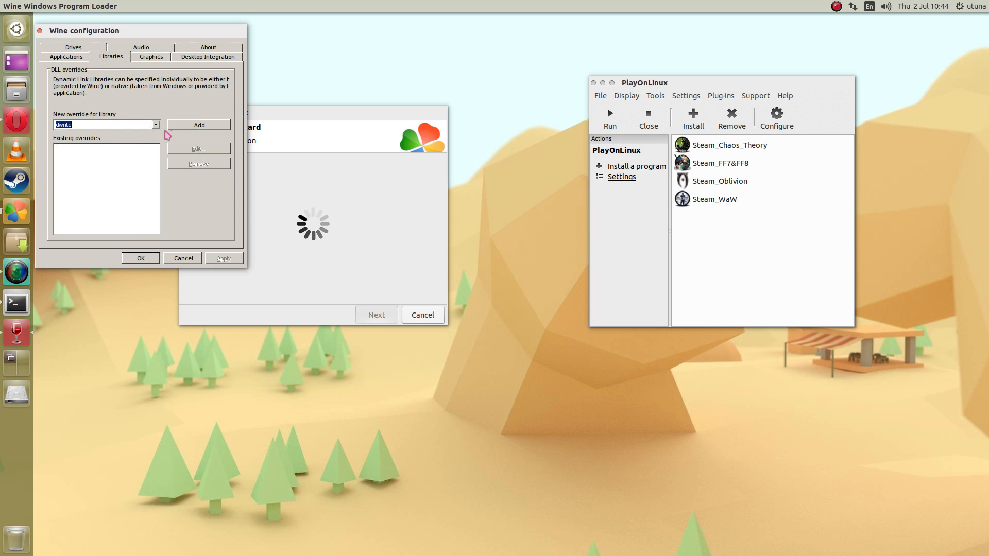
left_click(181, 126)
left_click(185, 151)
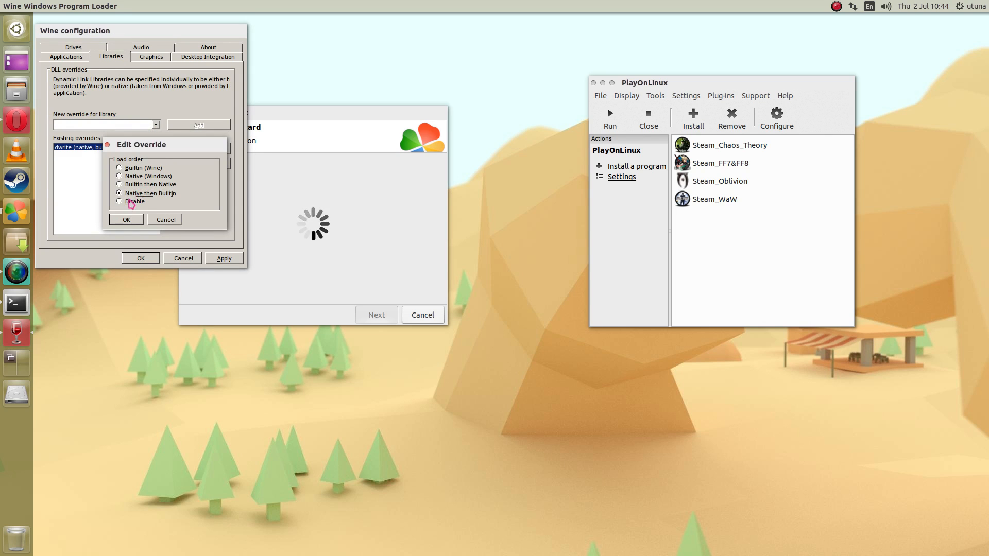
left_click(131, 202)
left_click(136, 220)
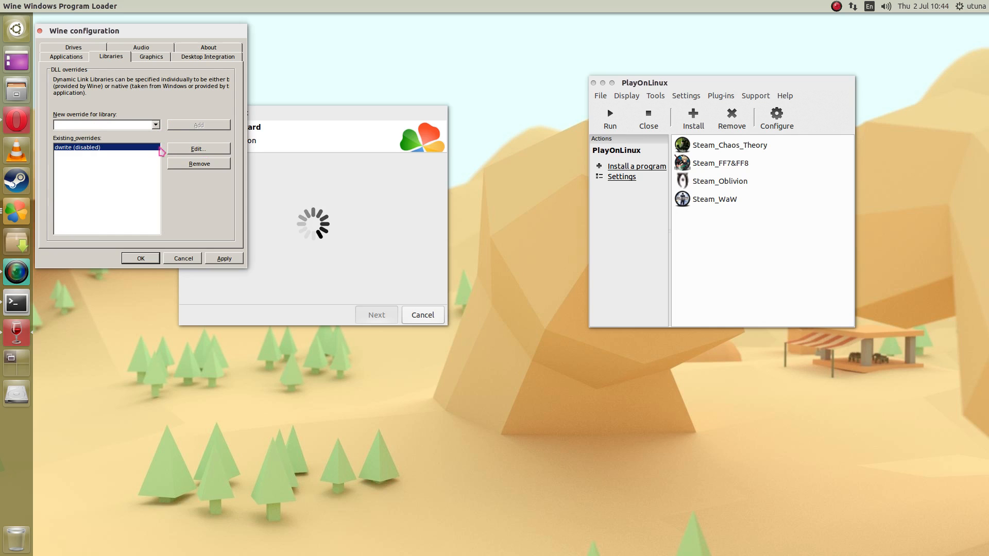
left_click(224, 258)
Enable a 1600x900 emulated virtual desktop with mouse capture at 111 dpi, then apply and save.
left_click(150, 59)
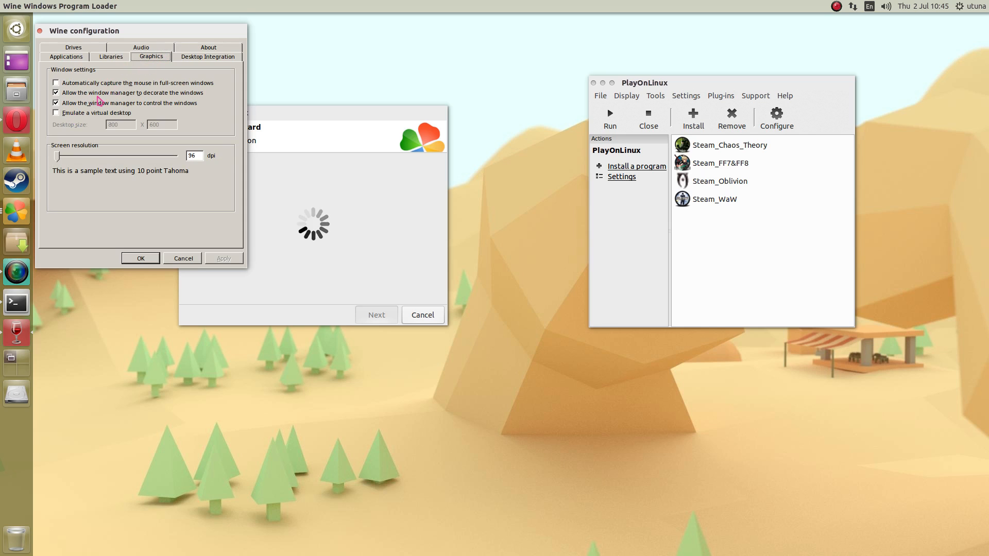
left_click(88, 112)
left_click_drag(128, 127, 68, 129)
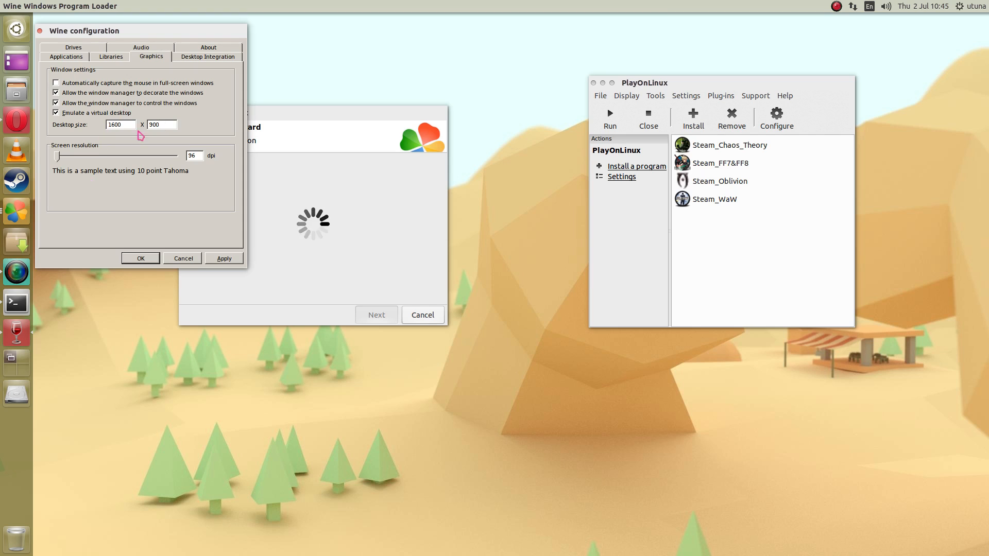
double_click(199, 157)
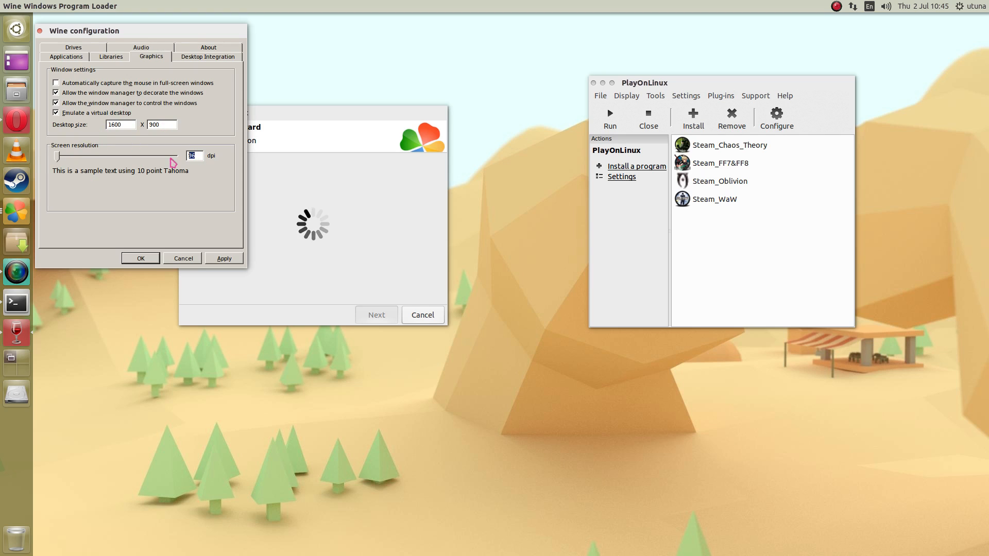
type("111")
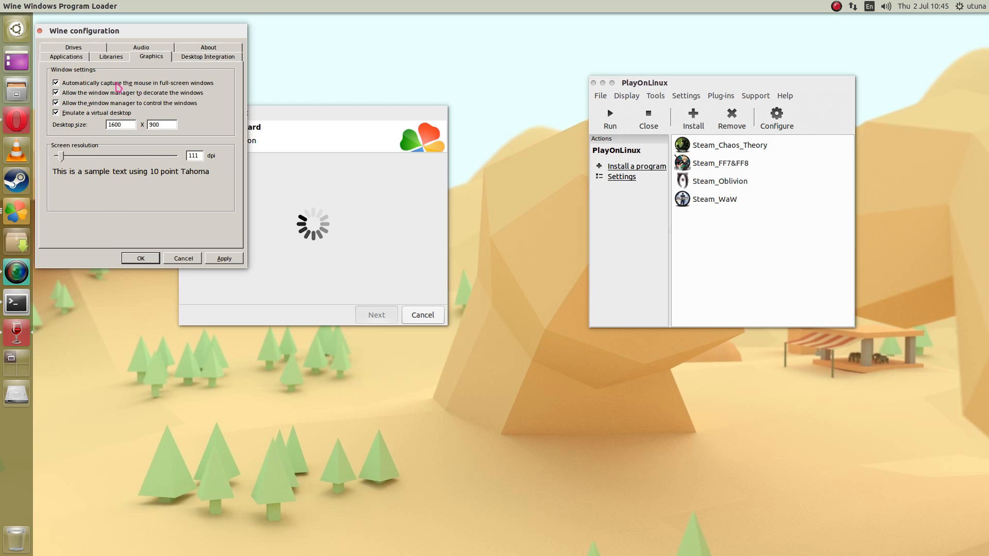
left_click(211, 259)
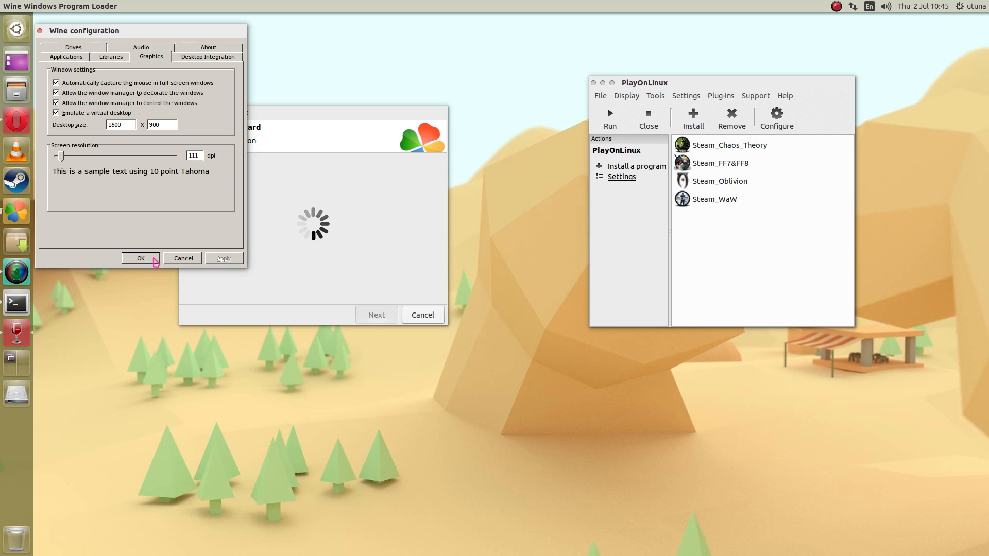
left_click(133, 259)
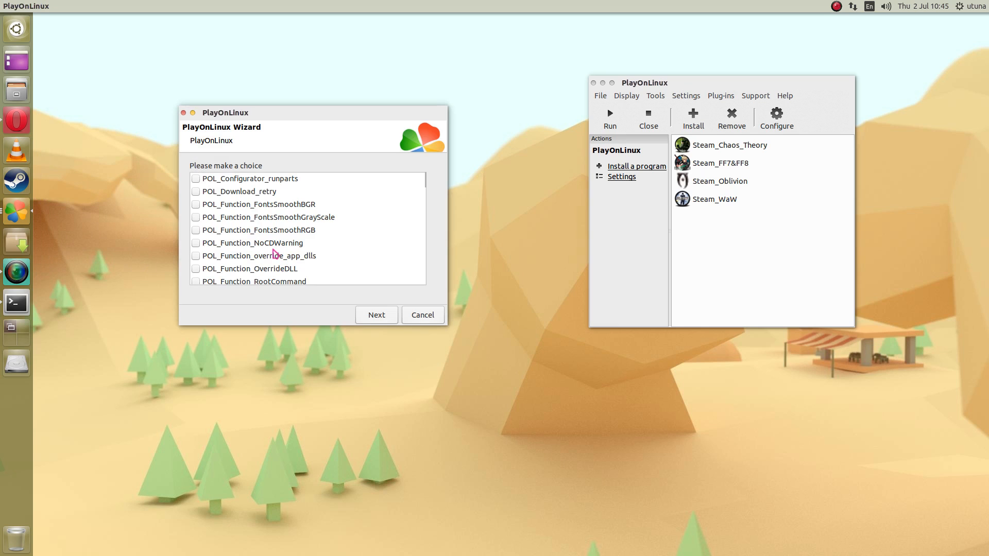
Tick POL_Install_d3dx9 and POL_Install_directx9 in the component list and install them.
scroll(341, 197, "down", 5)
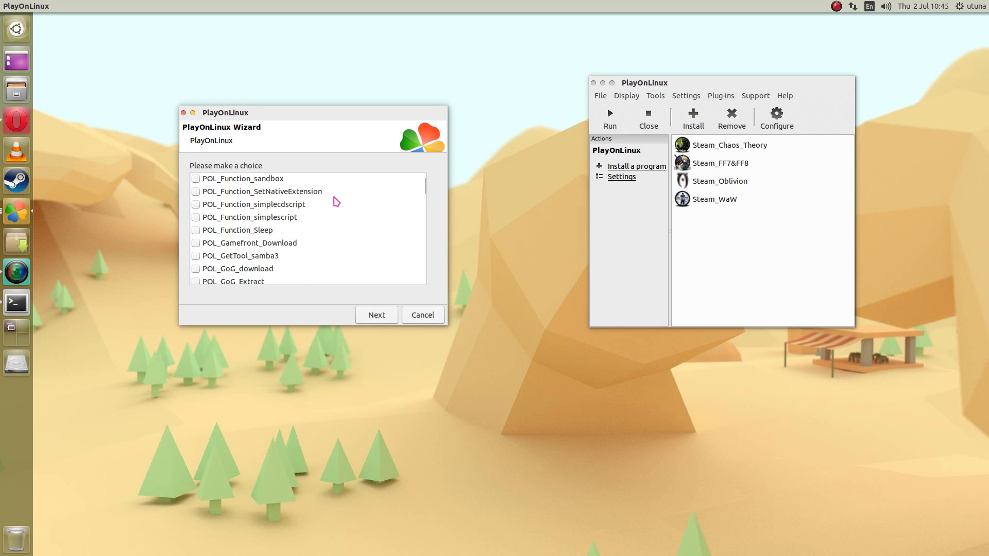
scroll(336, 201, "down", 3)
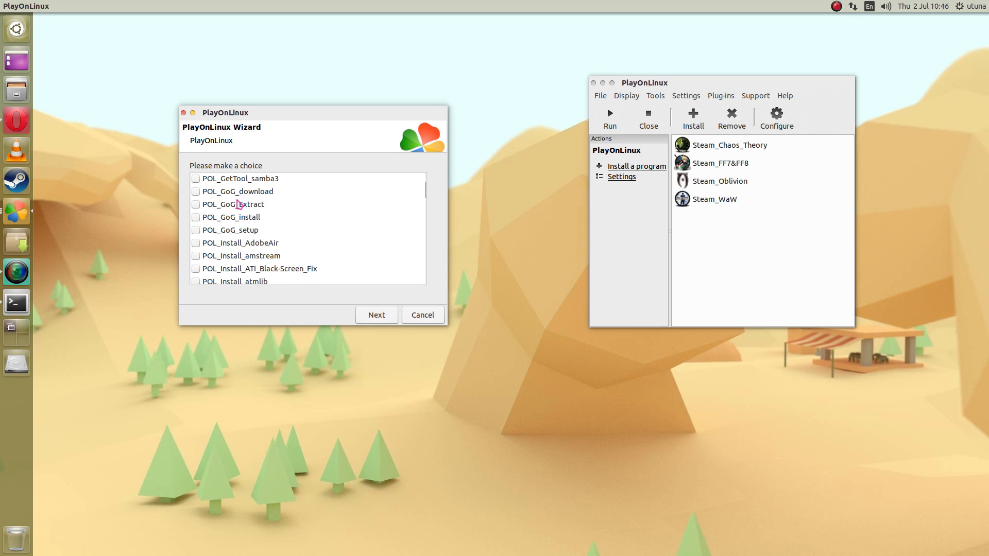
scroll(239, 205, "down", 2)
scroll(226, 220, "down", 2)
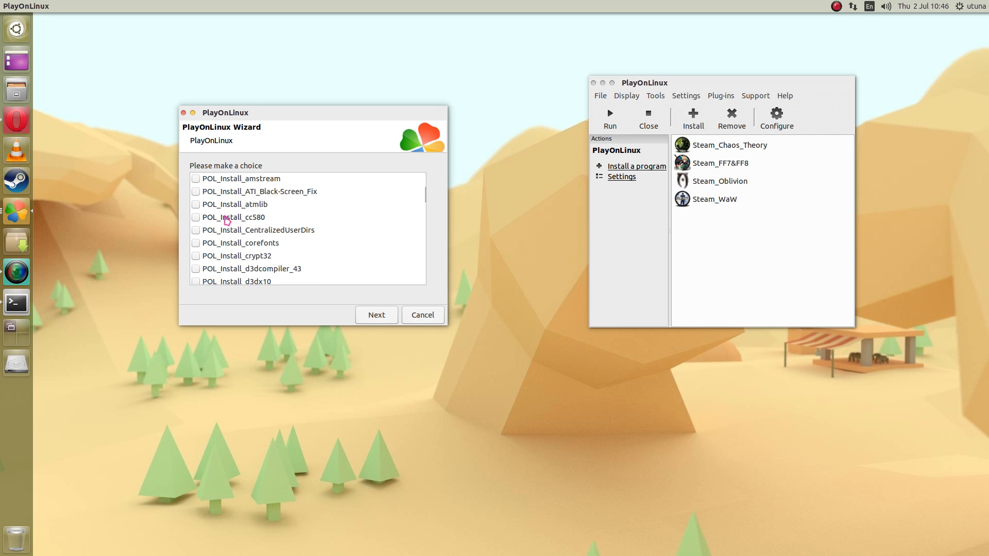
scroll(225, 222, "down", 2)
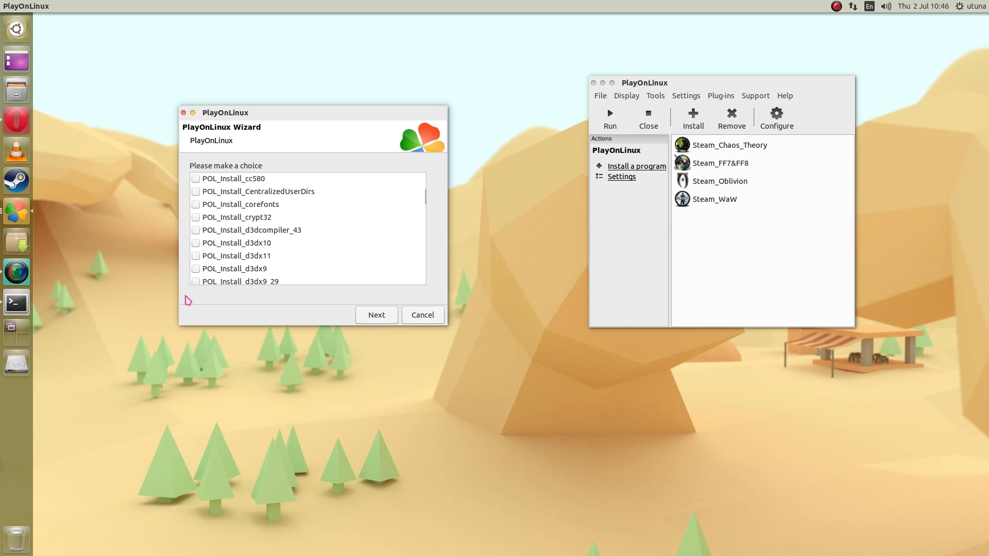
left_click(199, 272)
scroll(263, 273, "down", 2)
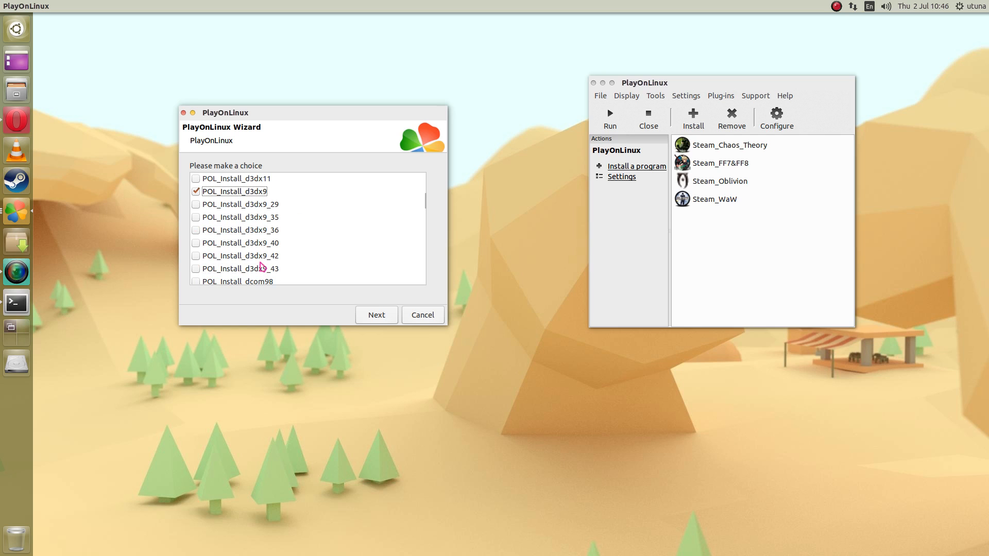
scroll(261, 266, "down", 4)
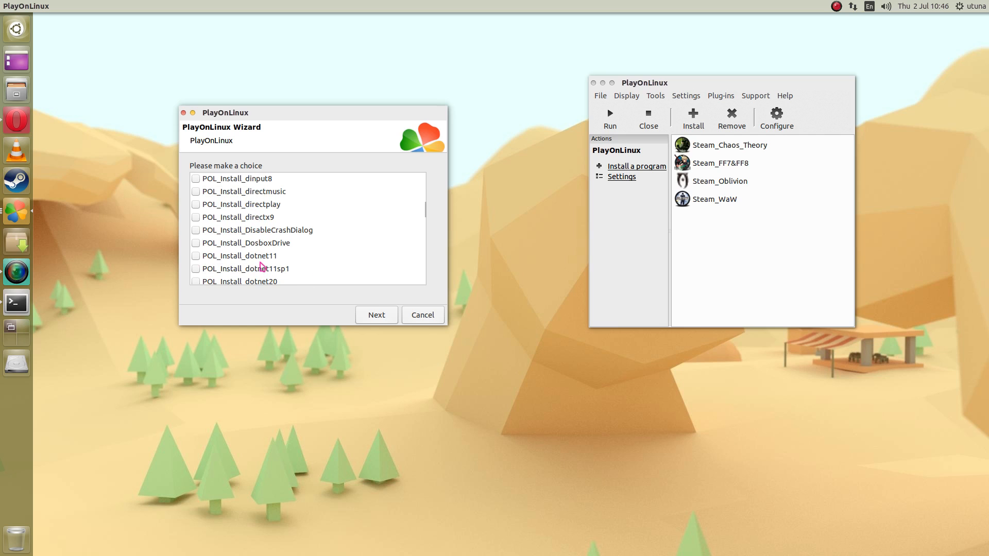
left_click(196, 218)
left_click(372, 315)
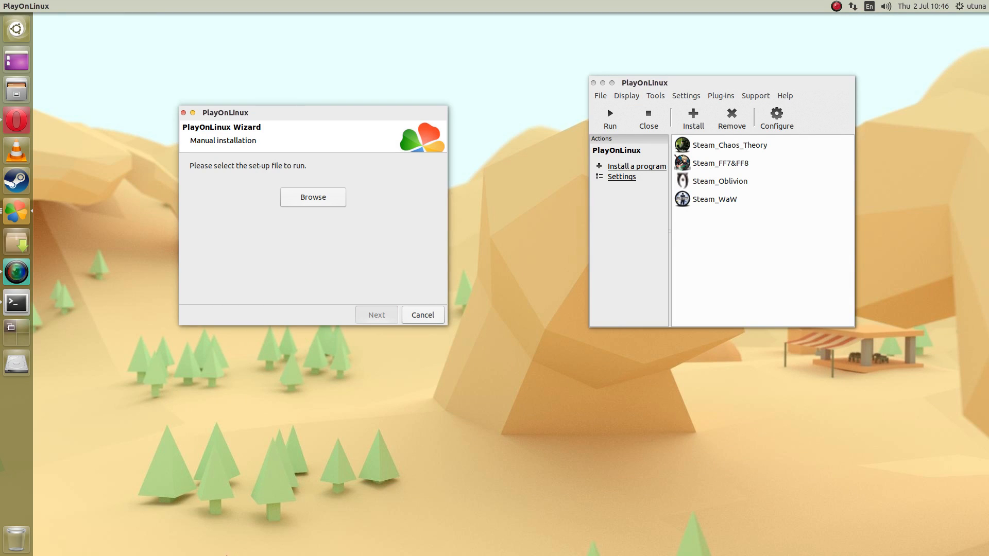
Choose SteamSetup.exe from the Downloads folder as the set-up file and continue.
left_click(304, 205)
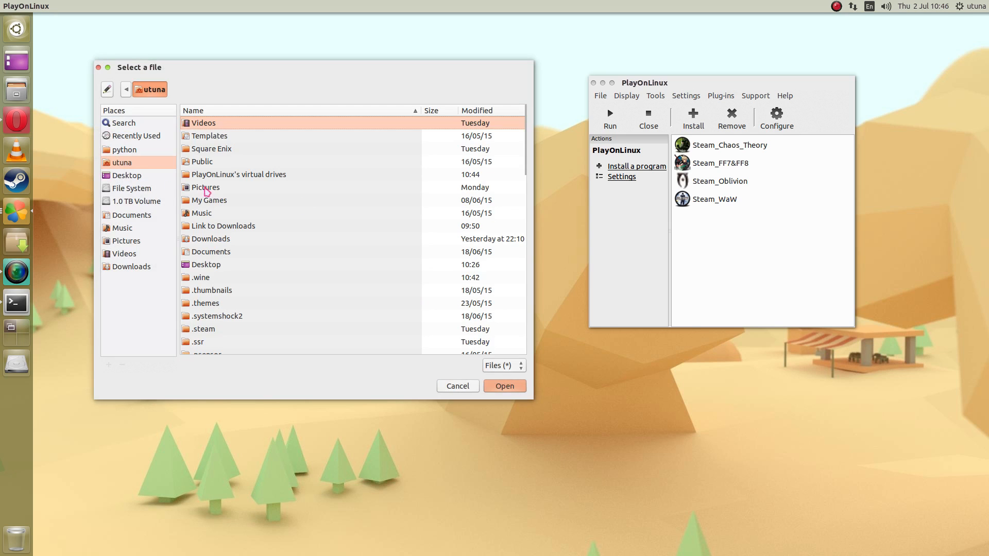
left_click_drag(313, 62, 595, 64)
left_click(419, 268)
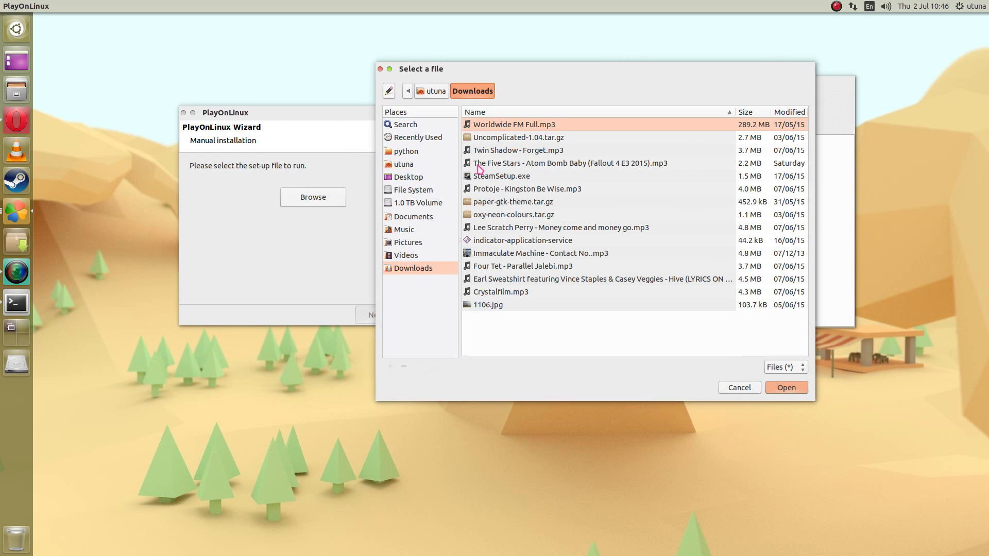
double_click(481, 175)
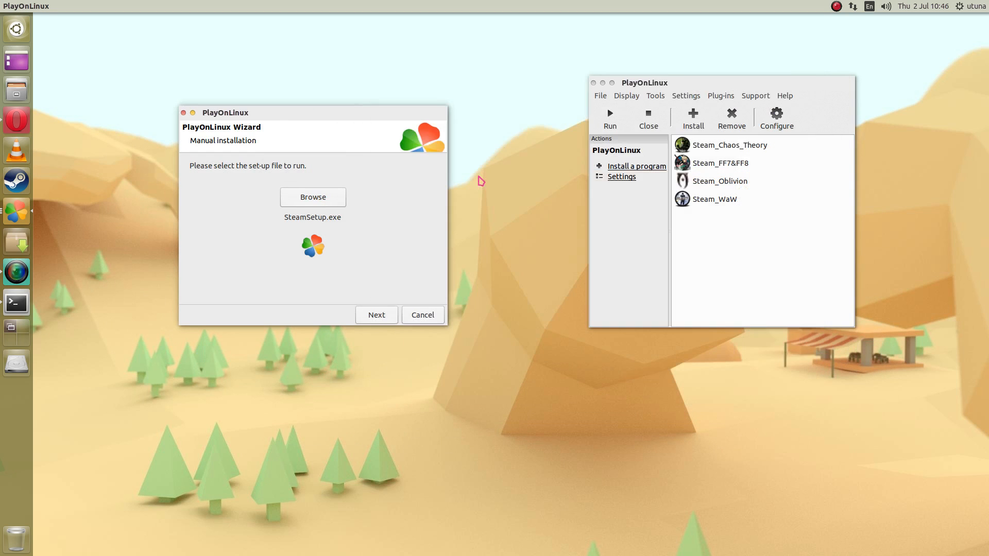
left_click(369, 317)
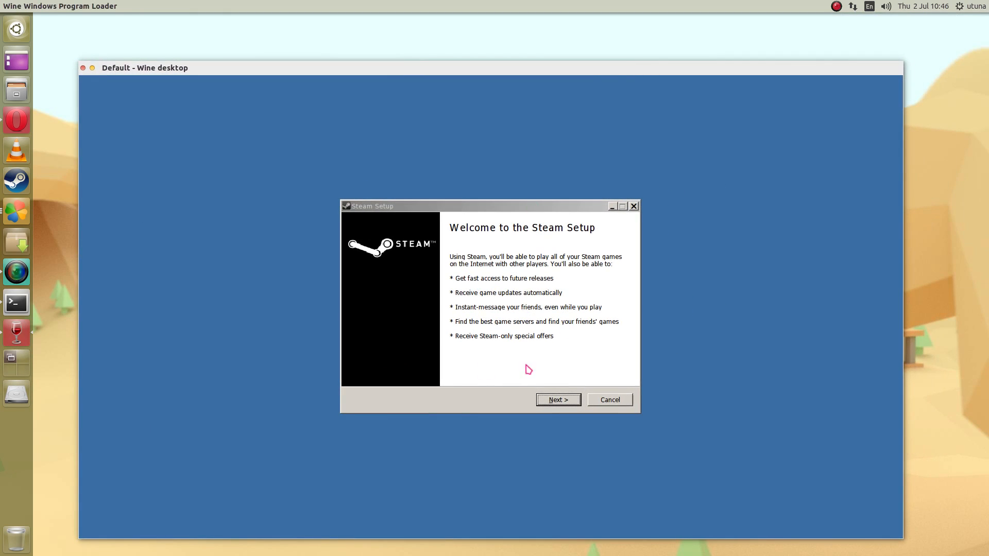
Install Steam in English to C:\Program Files\Steam, accepting the license and not launching it at finish.
left_click(554, 402)
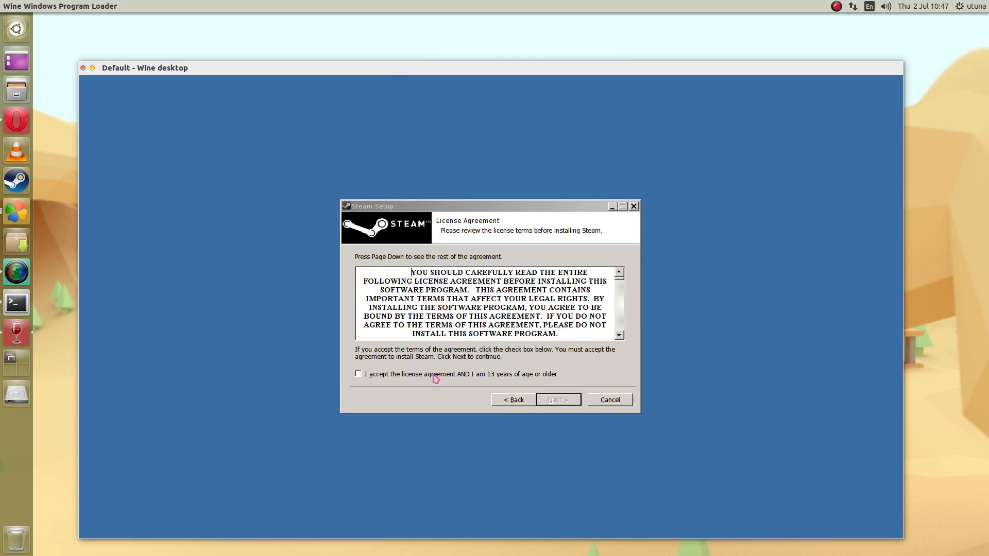
left_click(400, 378)
left_click(552, 406)
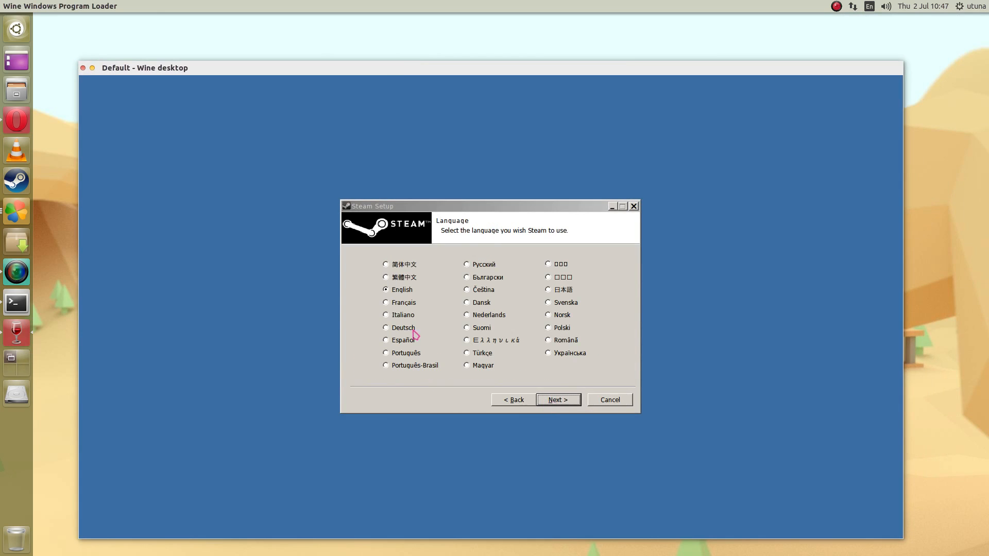
left_click(544, 402)
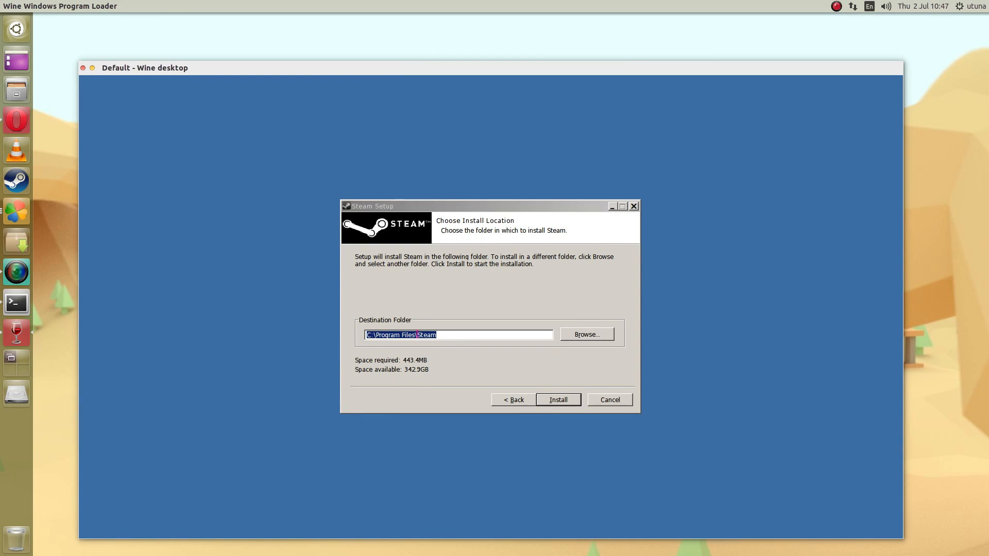
left_click(545, 404)
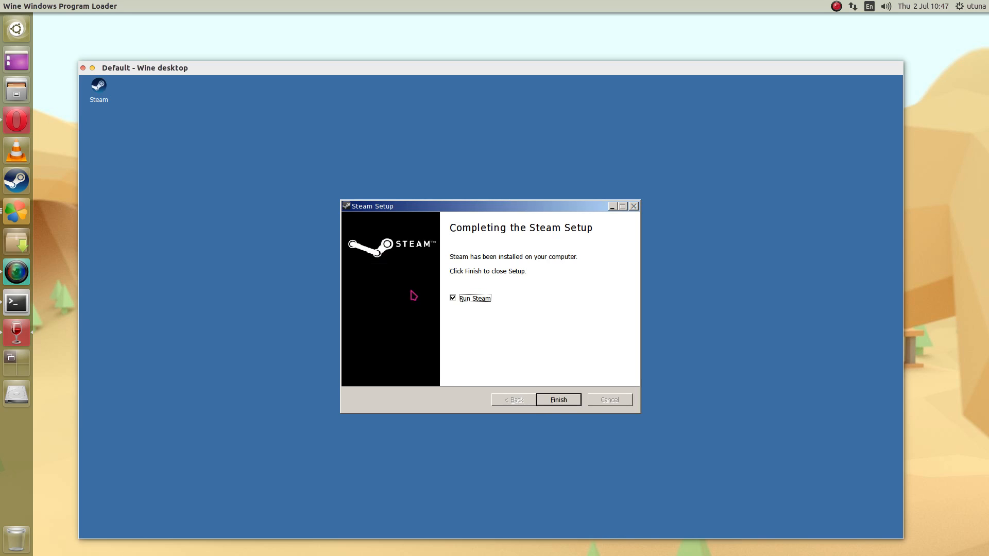
left_click(454, 298)
left_click(549, 400)
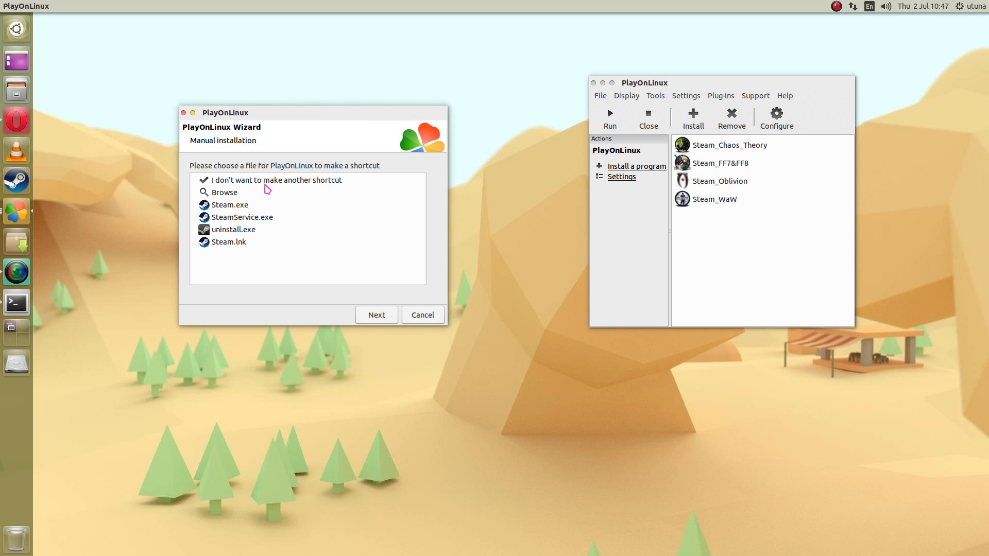
Create a shortcut to Steam.exe named 'Steam WaW Test'.
left_click(234, 208)
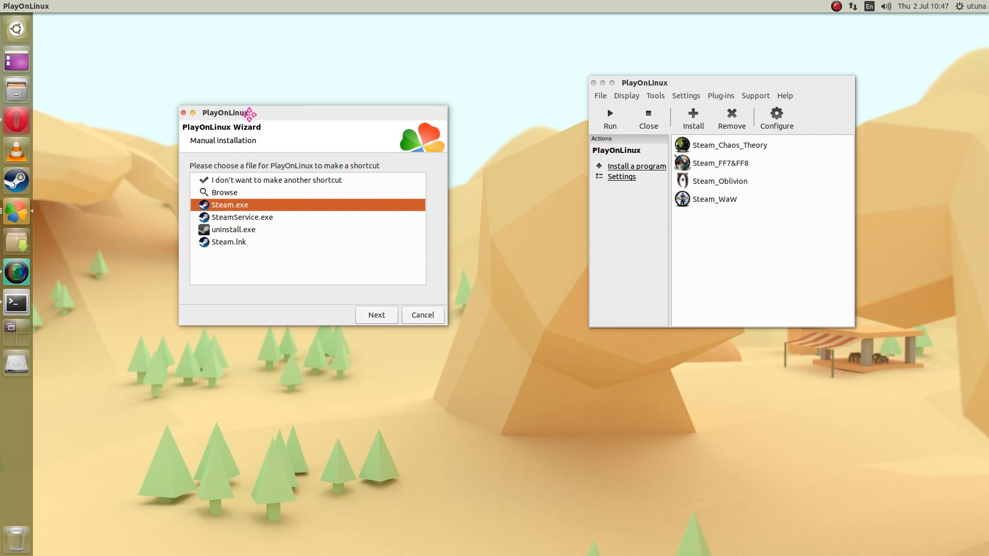
left_click_drag(250, 113, 372, 106)
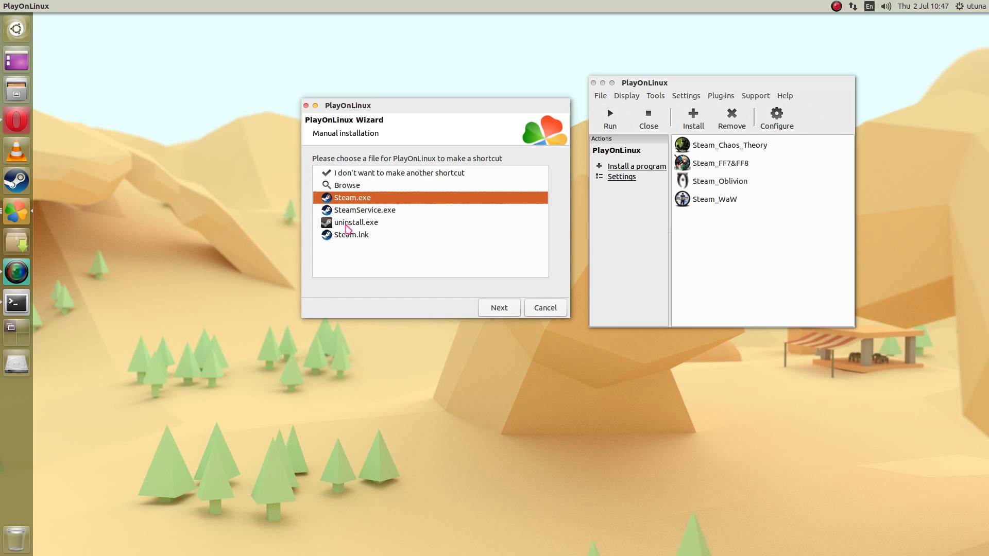
left_click(485, 311)
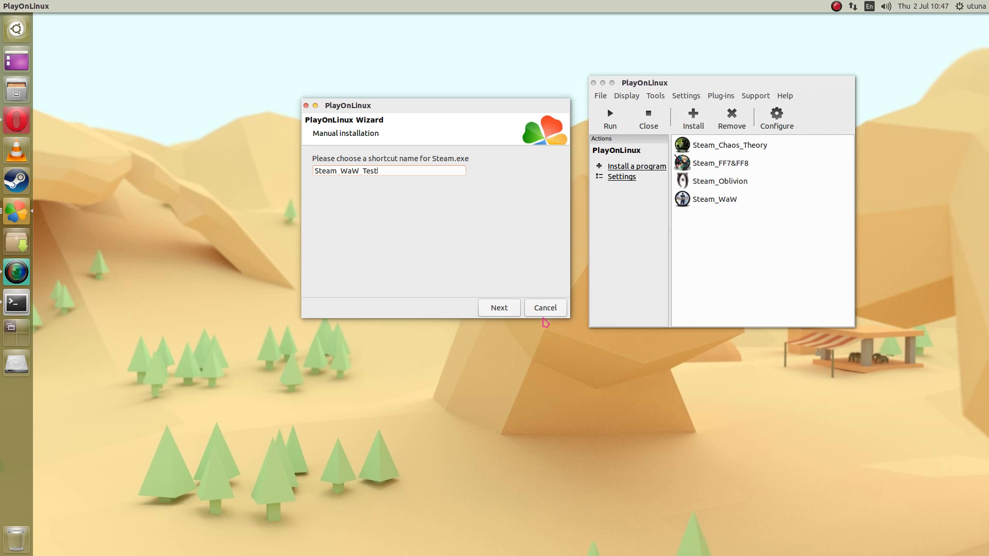
left_click(491, 309)
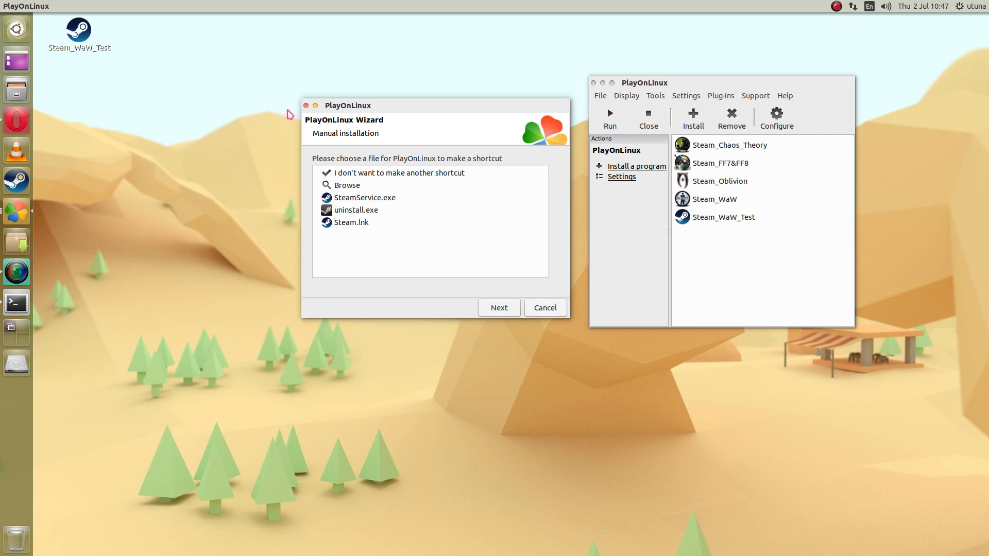
Decline making another shortcut and close the installation wizard.
left_click(88, 43)
left_click(715, 218)
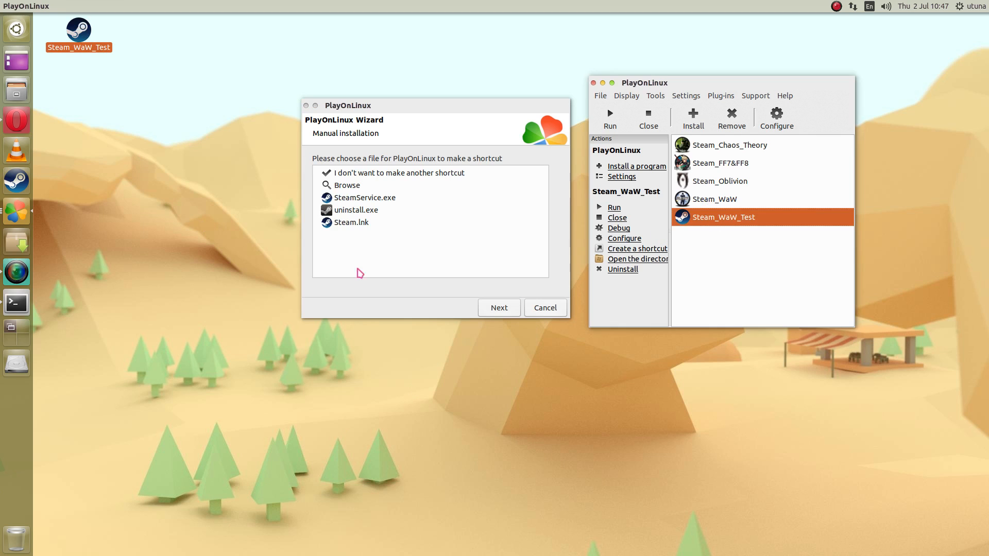
left_click(434, 176)
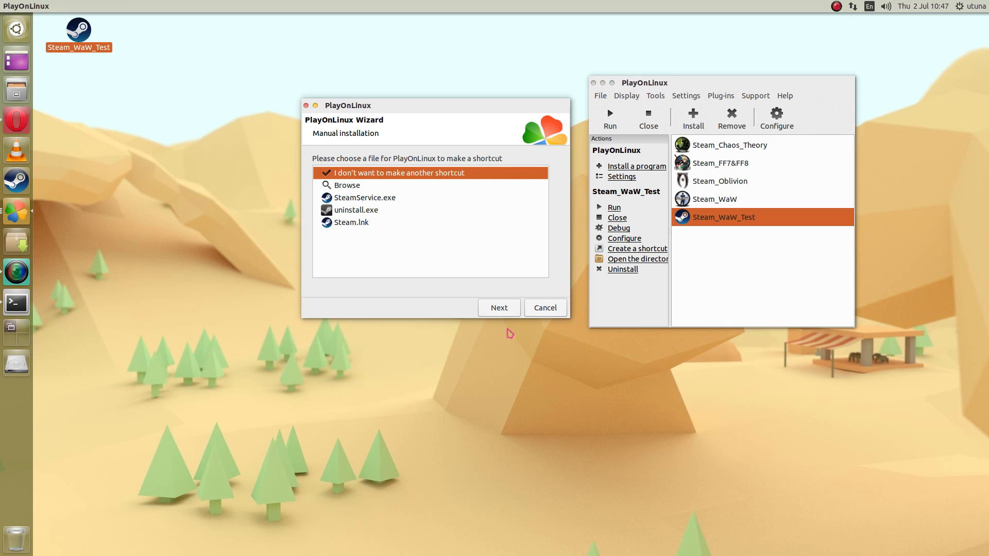
left_click(499, 308)
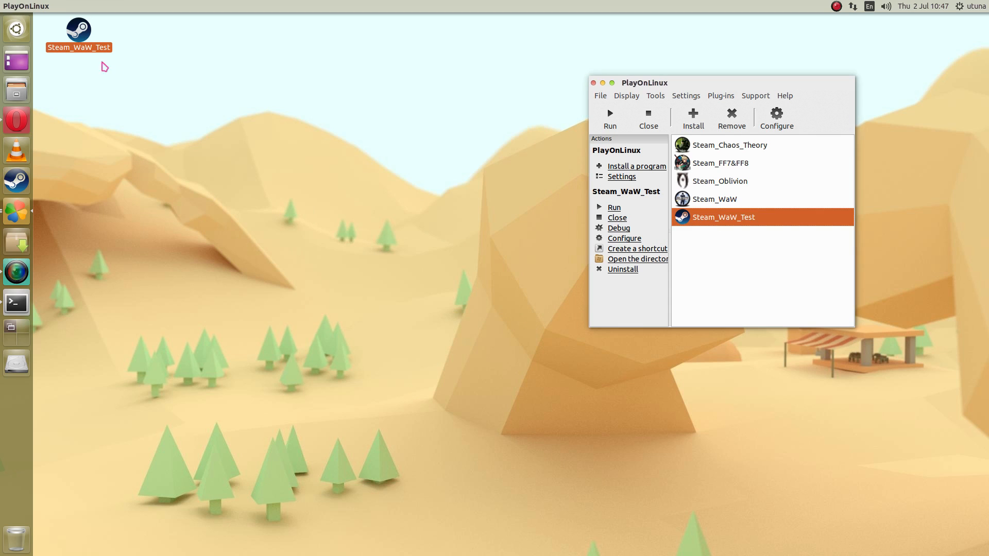
left_click(71, 43)
Permanently delete the Steam_WaW_Test desktop shortcut.
key("shift+Delete")
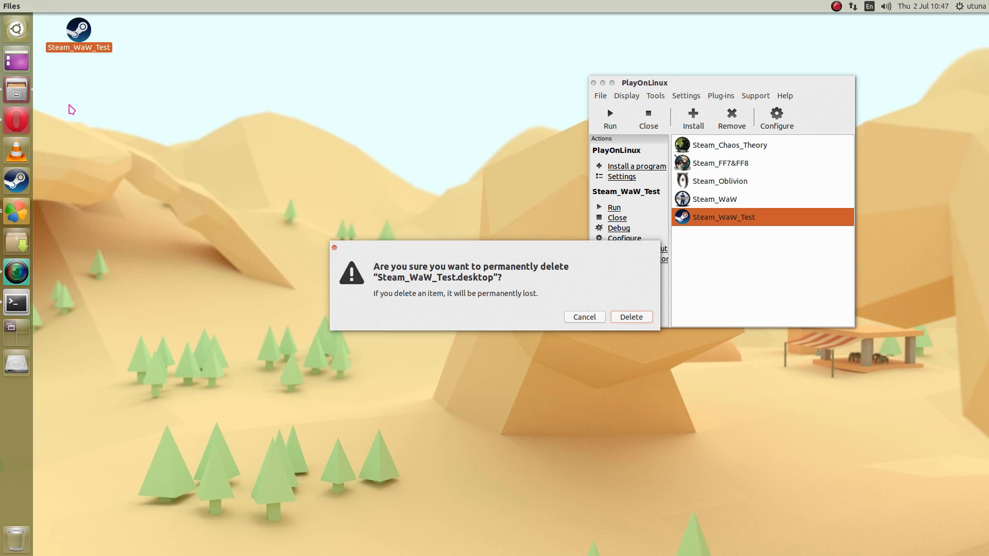
left_click(631, 316)
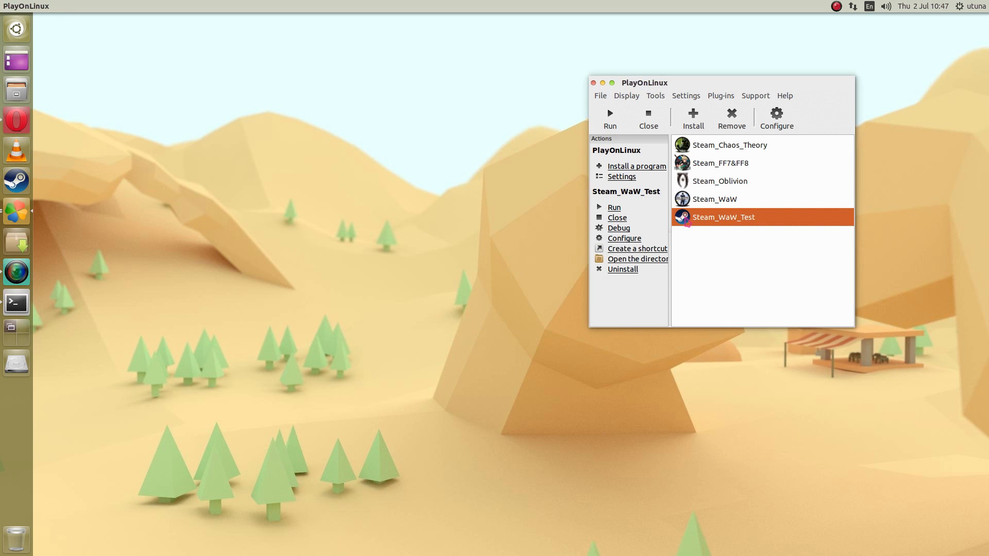
right_click(688, 223)
left_click(520, 210)
Set Steam_WaW_Test's icon to Call-of-Duty-World-at-War-2-icon.png from Pictures/.hiddenicons.
right_click(677, 222)
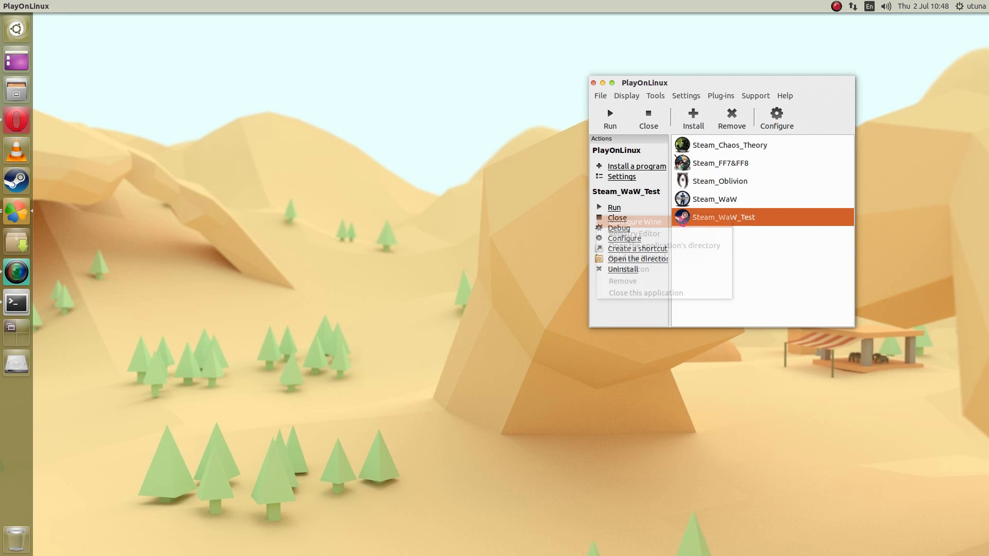
left_click(662, 269)
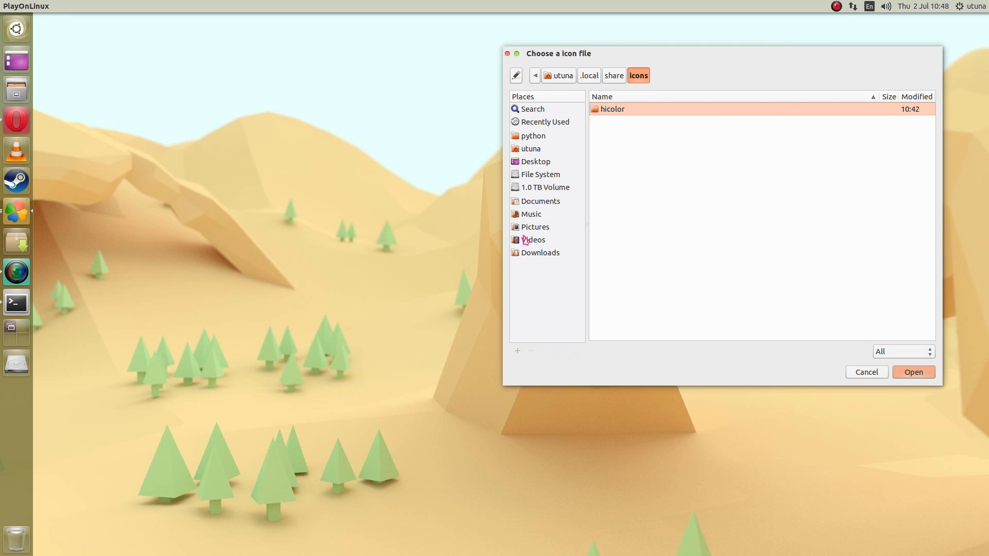
left_click(532, 230)
double_click(631, 160)
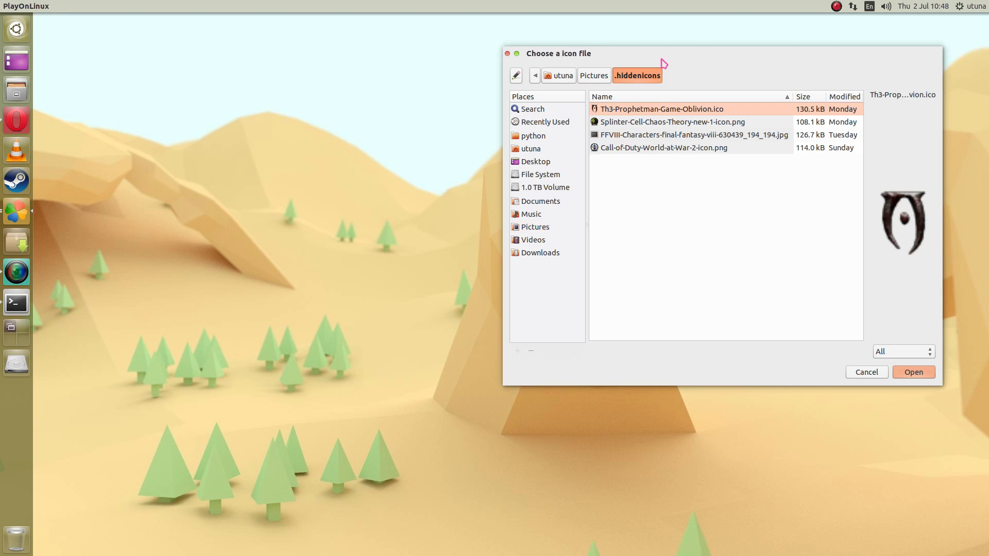
double_click(627, 150)
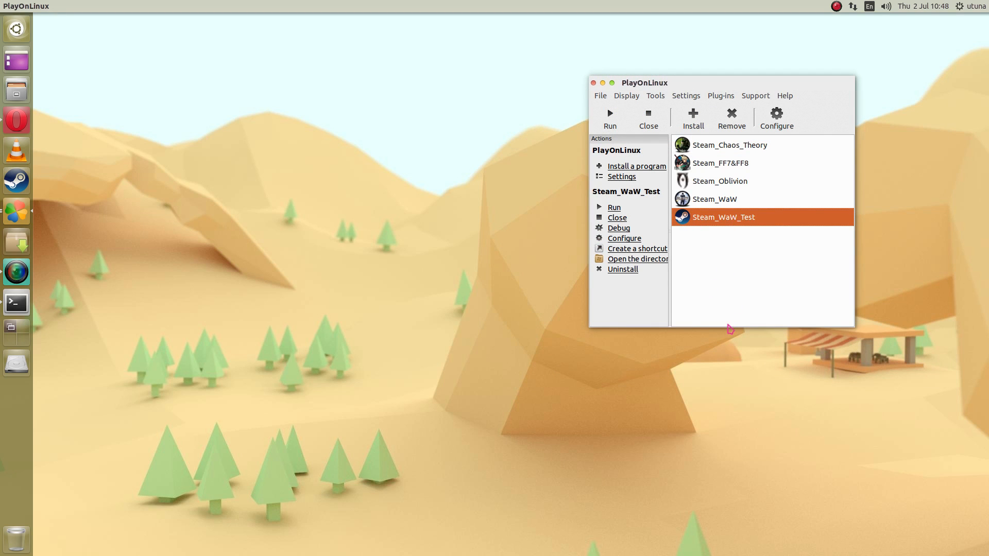
left_click(699, 219)
Launch Steam_WaW_Test from the PlayOnLinux list, opening Steam in a Wine desktop.
left_click(707, 202)
left_click(710, 219)
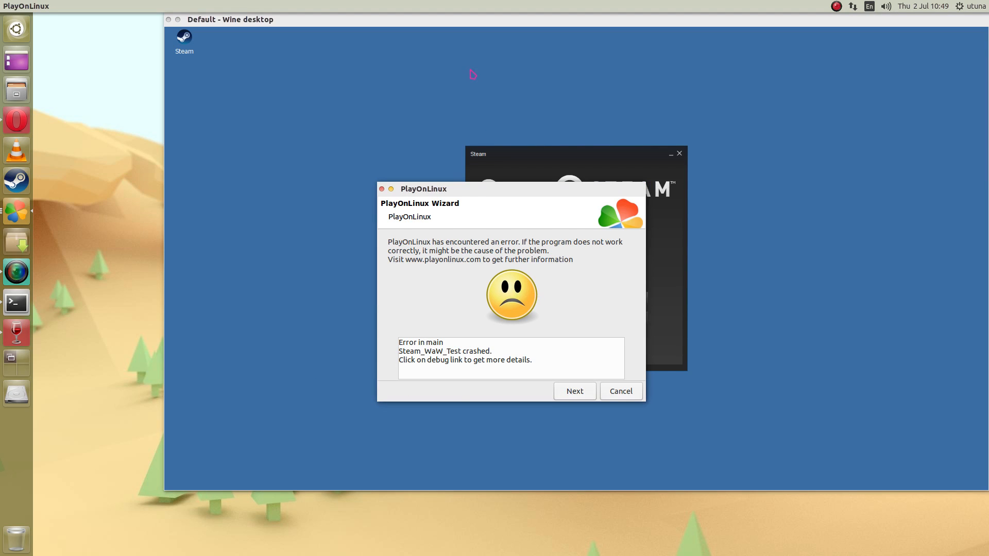
Dismiss the crash error and rearrange the Wine desktop and Steam welcome windows.
left_click_drag(470, 191, 492, 166)
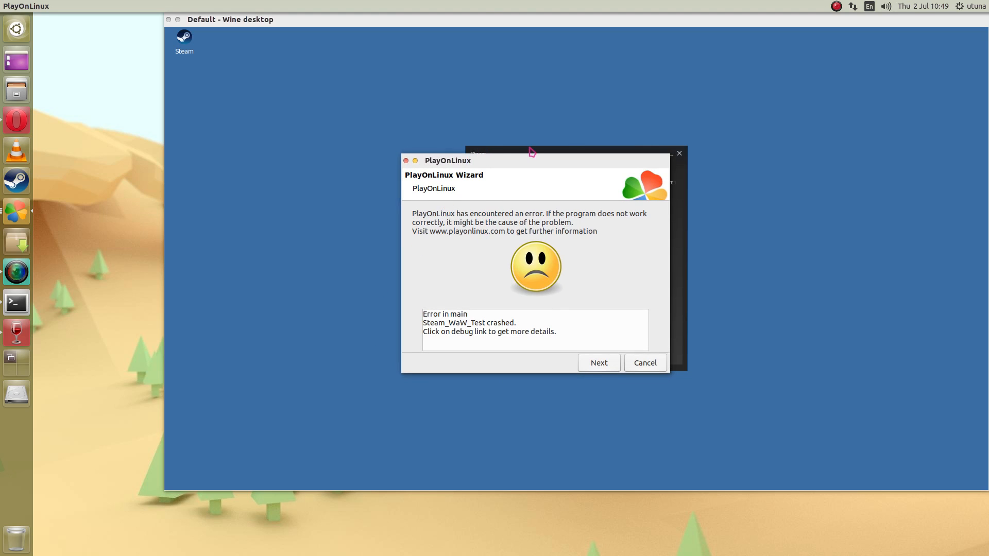
left_click_drag(530, 165, 554, 127)
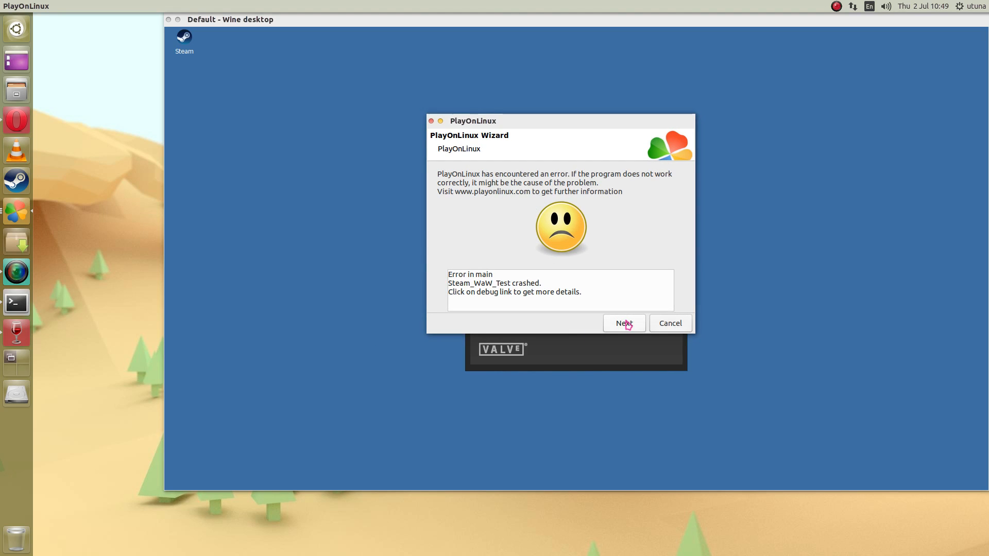
left_click(663, 326)
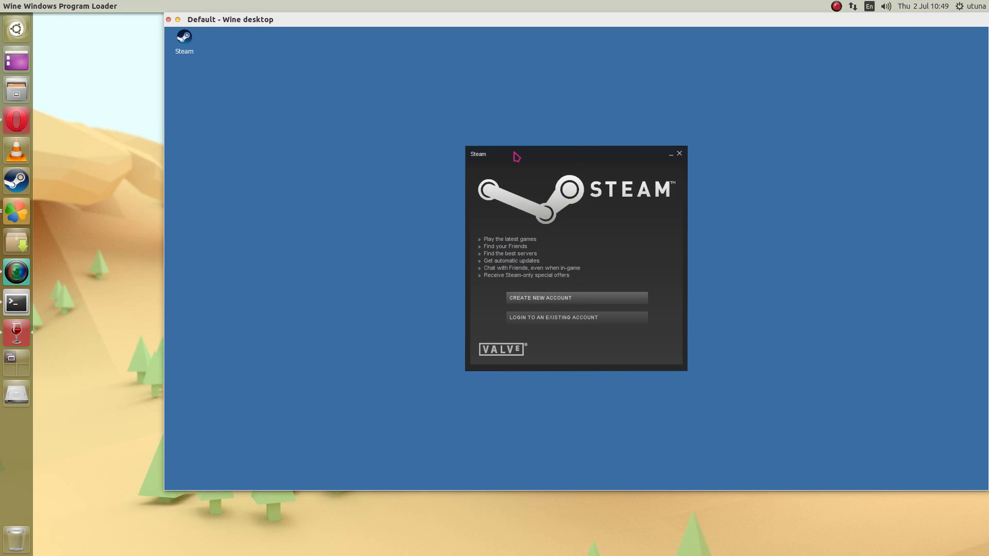
left_click_drag(515, 154, 495, 139)
left_click_drag(517, 19, 458, 46)
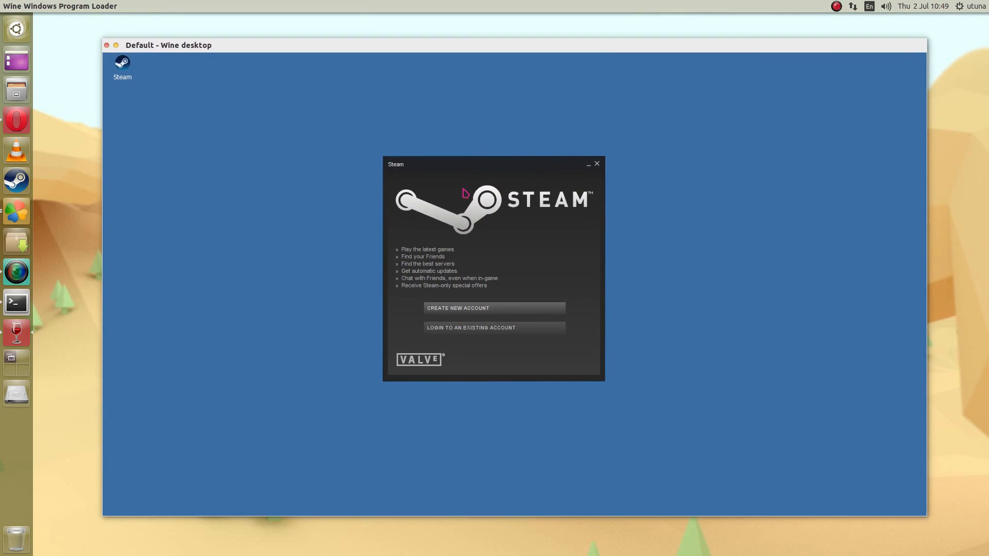
mouse_move(472, 172)
left_mouse_down()
mouse_move(521, 174)
mouse_move(486, 174)
left_mouse_up()
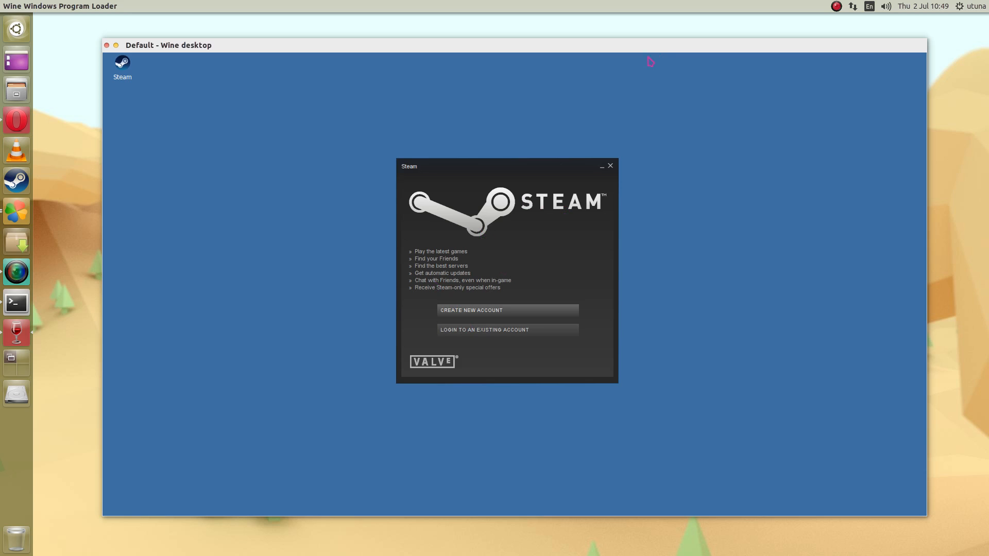
left_click_drag(665, 45, 711, 45)
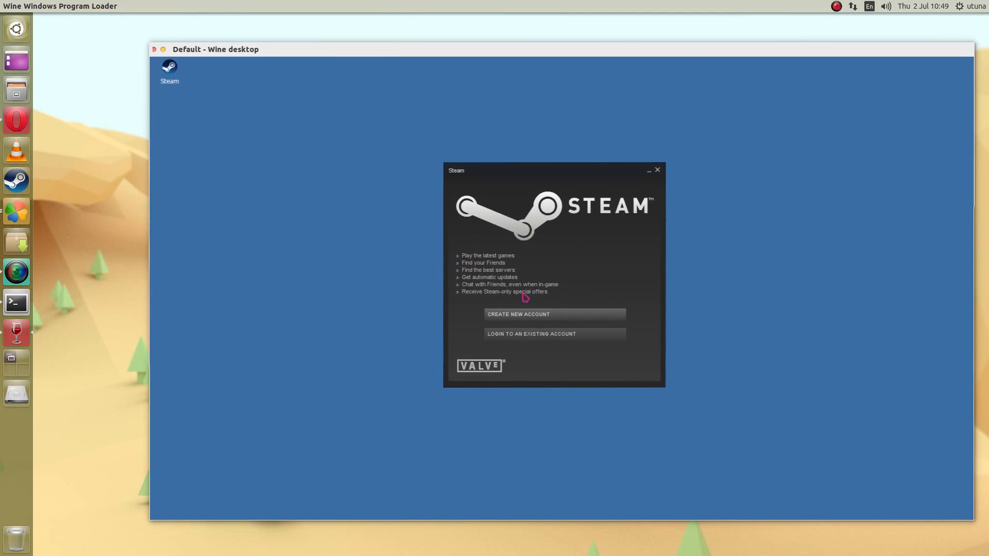
Log in to the existing Steam account with the account name and password.
left_click(507, 334)
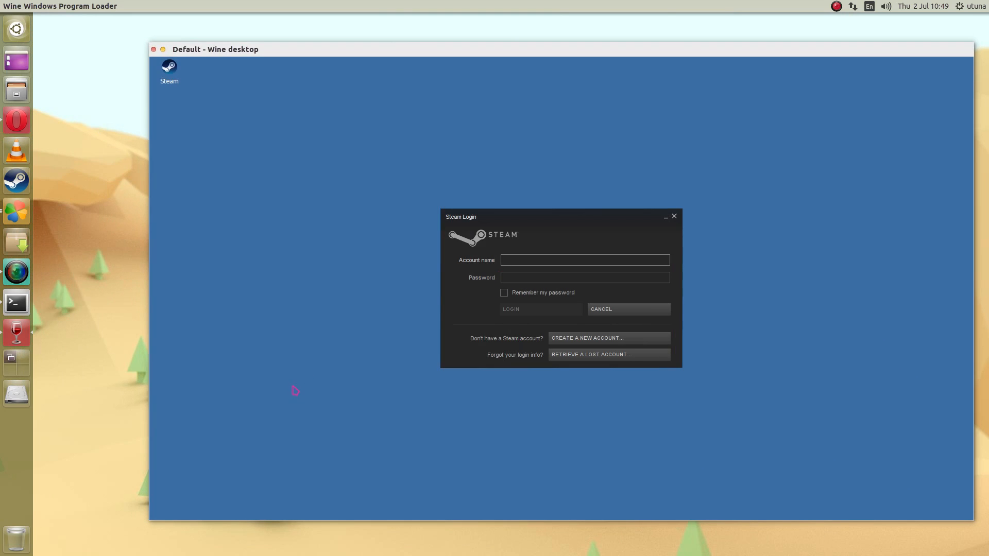
type("dfsdf")
key("BackSpace")
key("BackSpace")
key("BackSpace")
key("BackSpace")
type("ski_n")
key("Tab")
type("****")
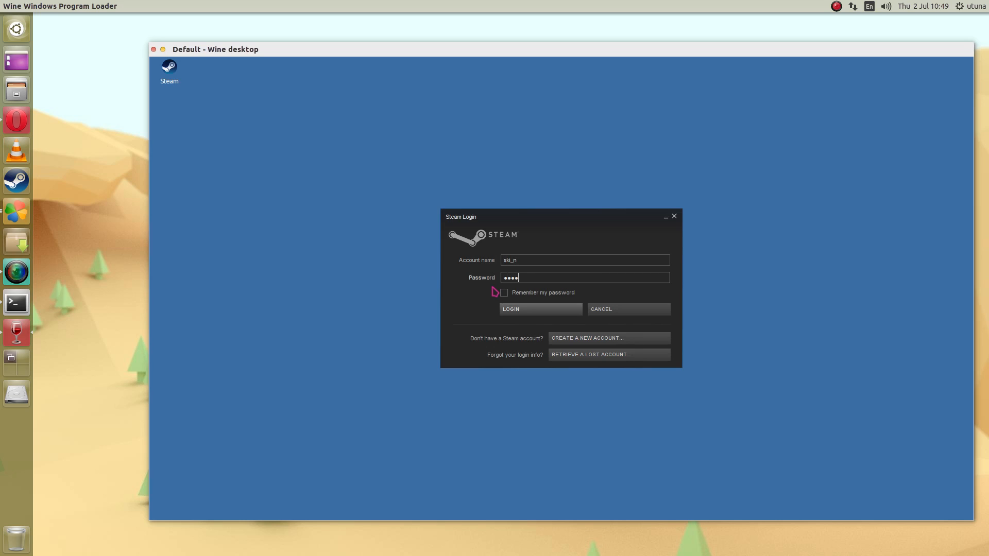
type("*********")
key("Return")
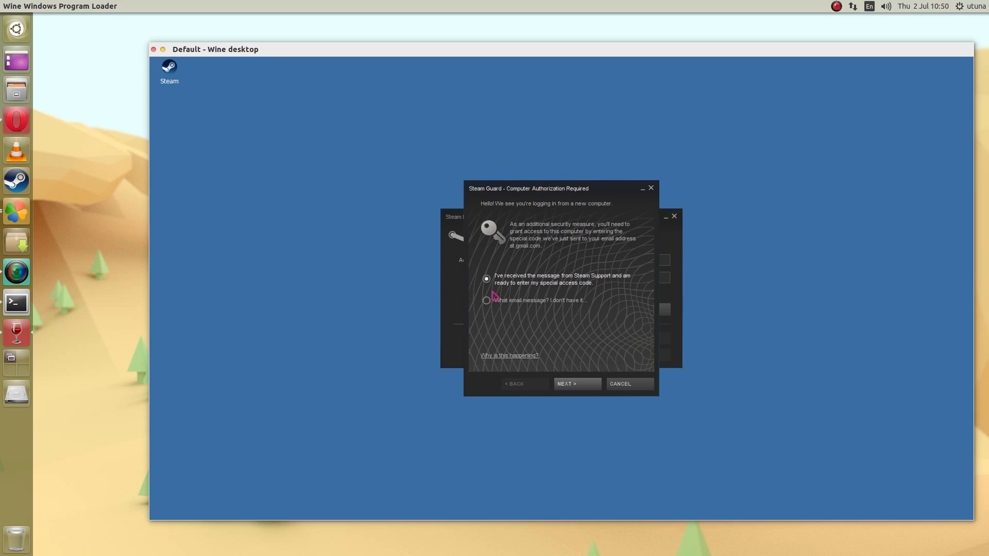
Enter the emailed Steam Guard access code and finish authorizing this computer.
key("Return")
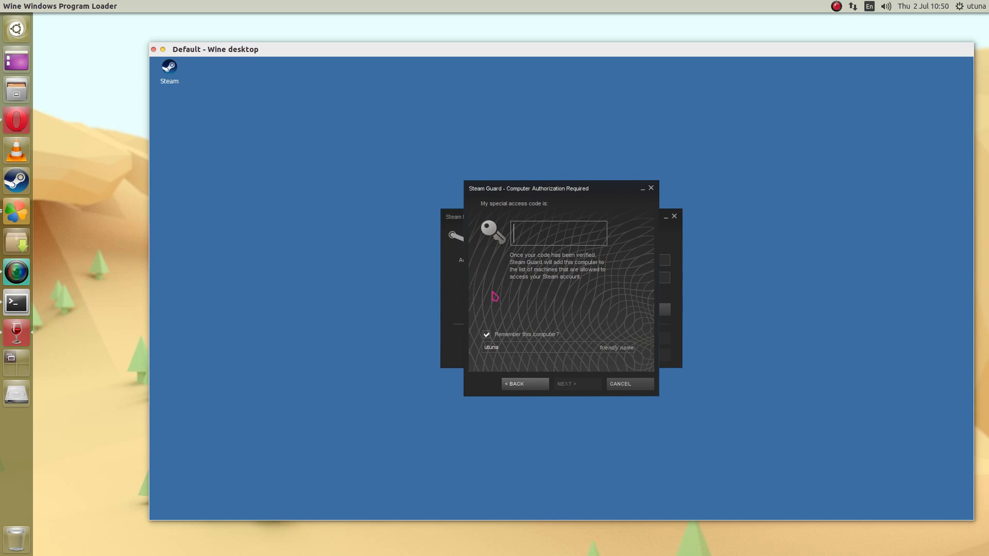
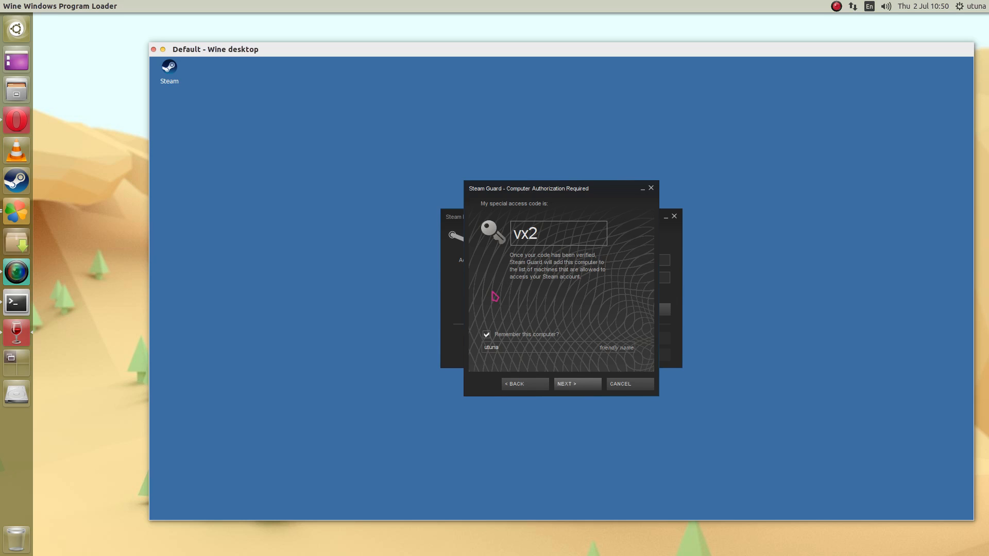
key("Return")
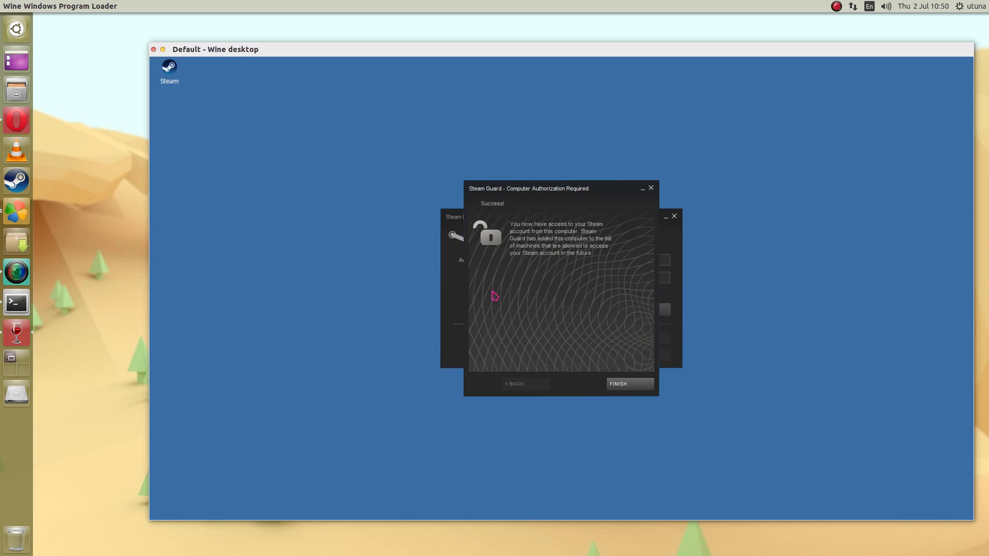
left_click(638, 387)
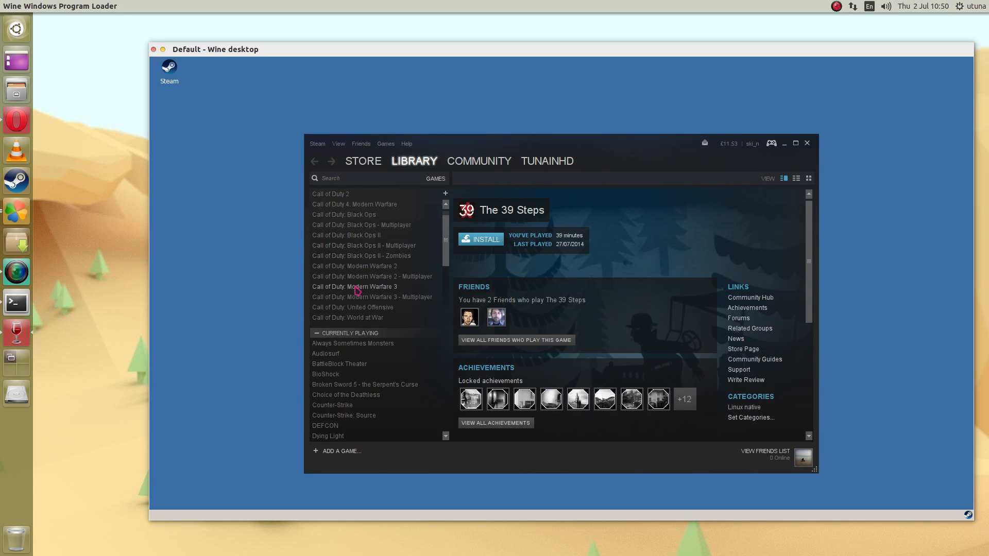
Start installing Call of Duty: World at War, then cancel and dismiss the install dialog.
left_click(355, 318)
left_click(493, 241)
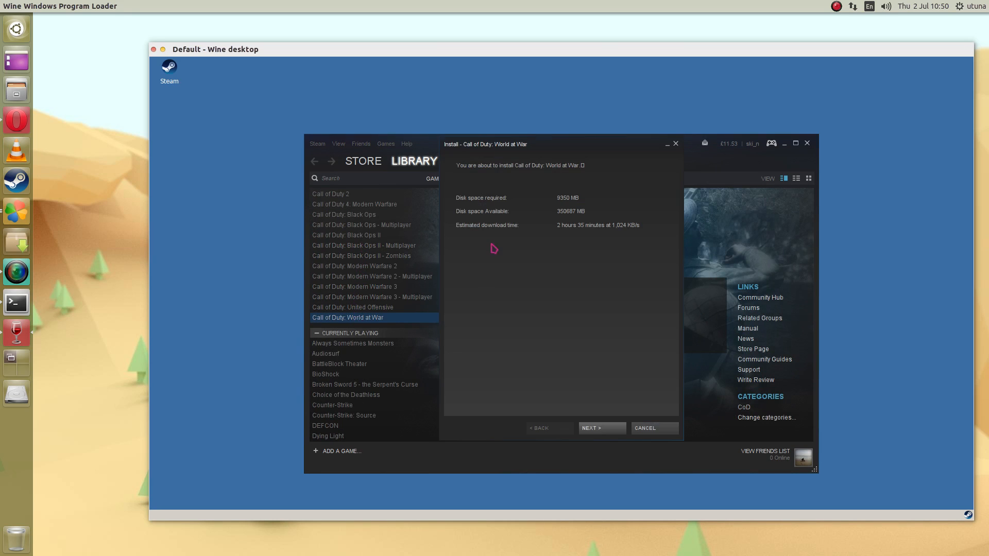
left_click(604, 431)
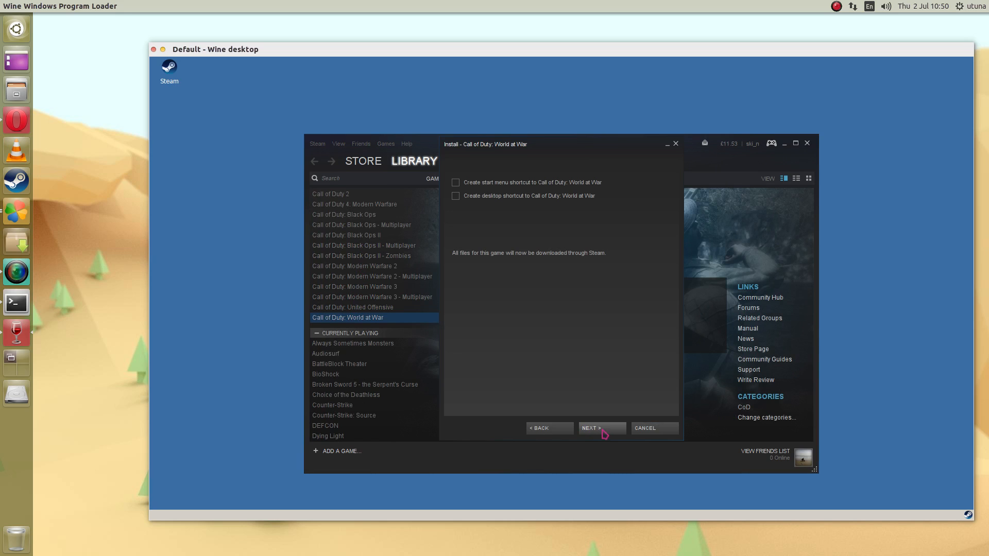
left_click(668, 429)
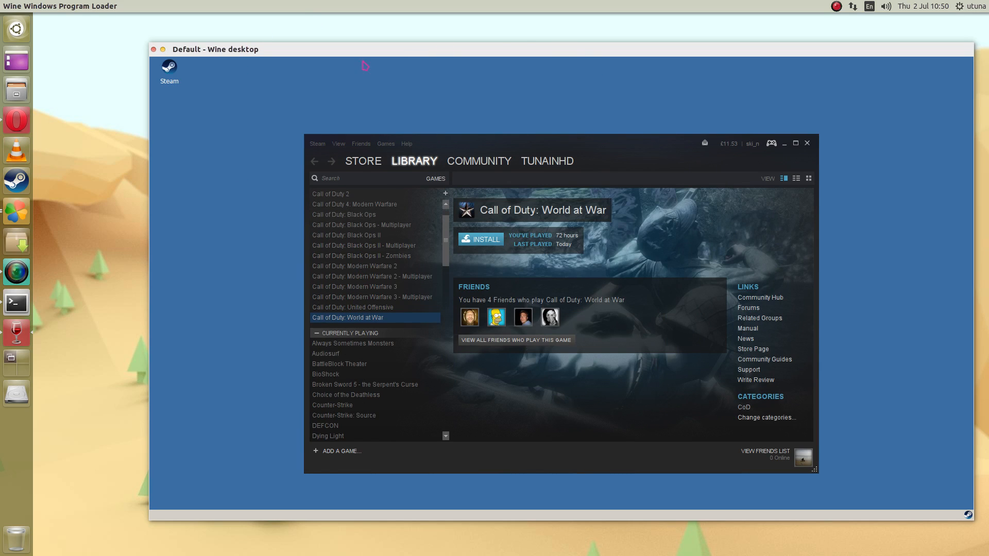
left_click_drag(375, 49, 315, 45)
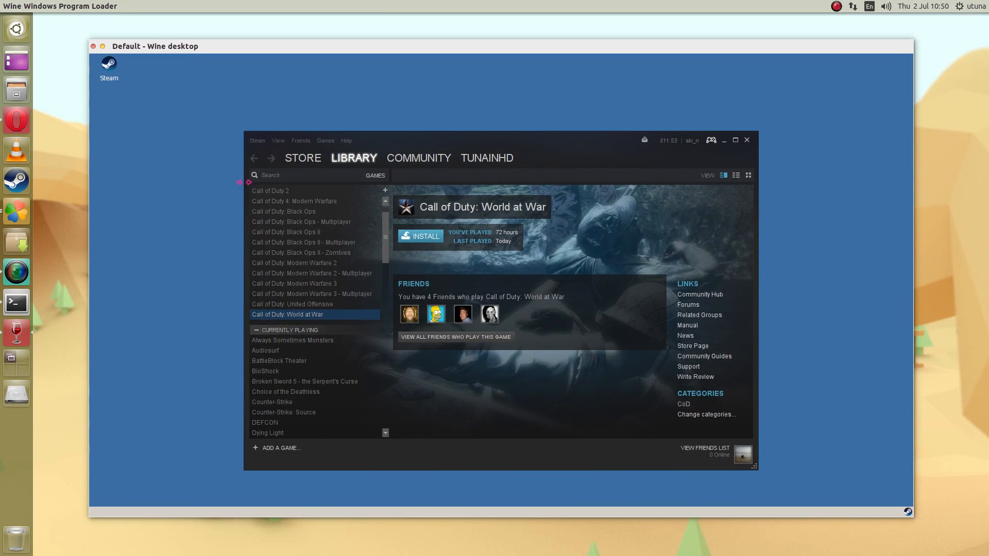
left_click(435, 236)
key("Escape")
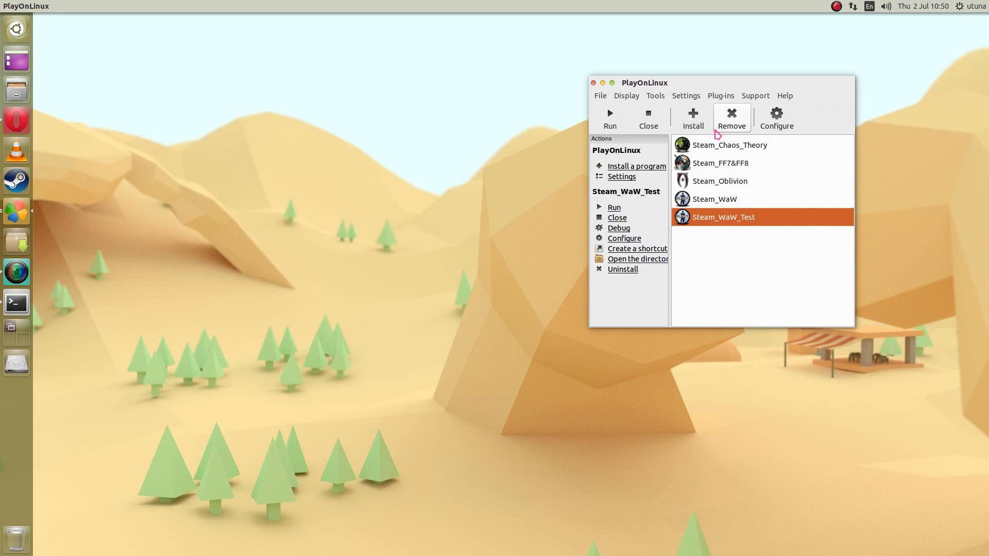
Uninstall Steam_WaW_Test, deleting its virtual drive too.
left_click(732, 118)
left_click(576, 391)
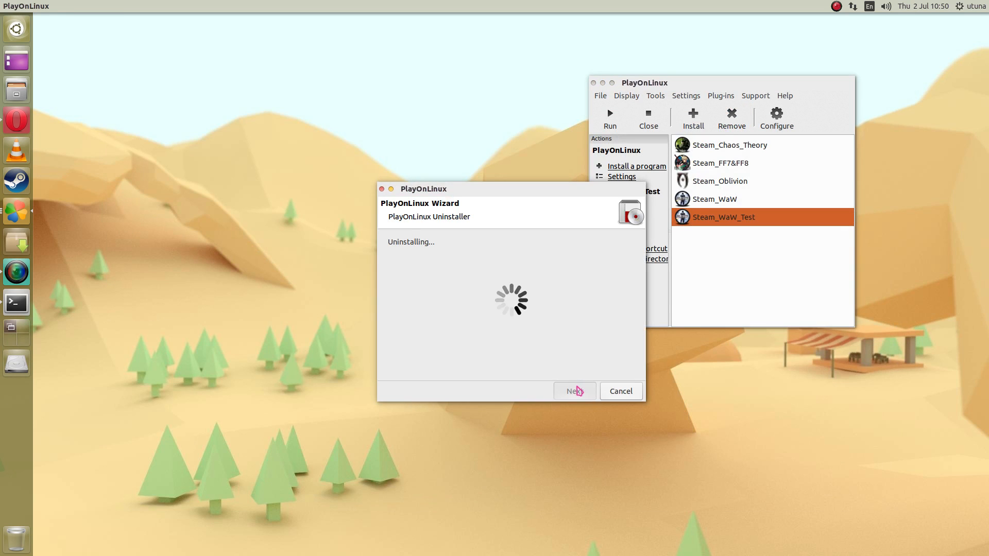
left_click(573, 391)
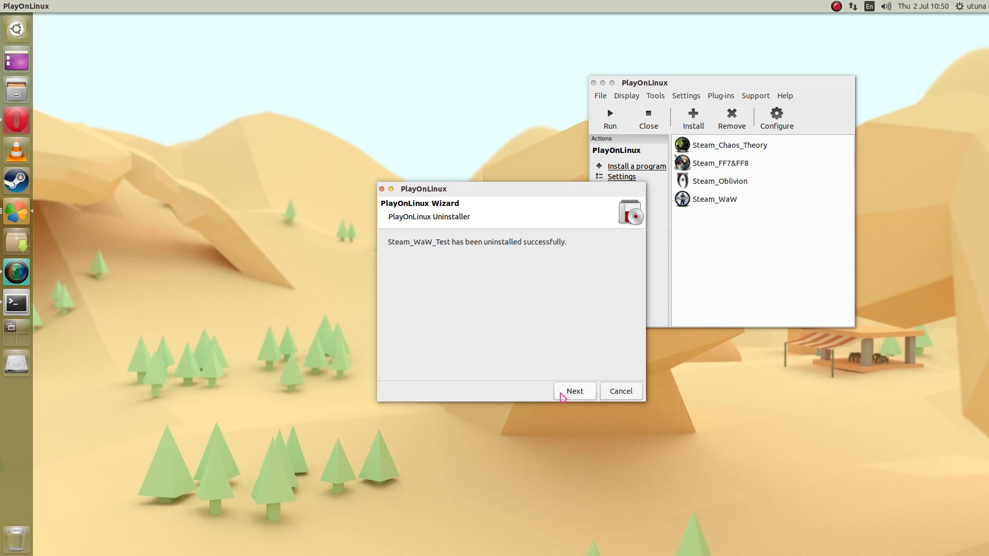
left_click(571, 391)
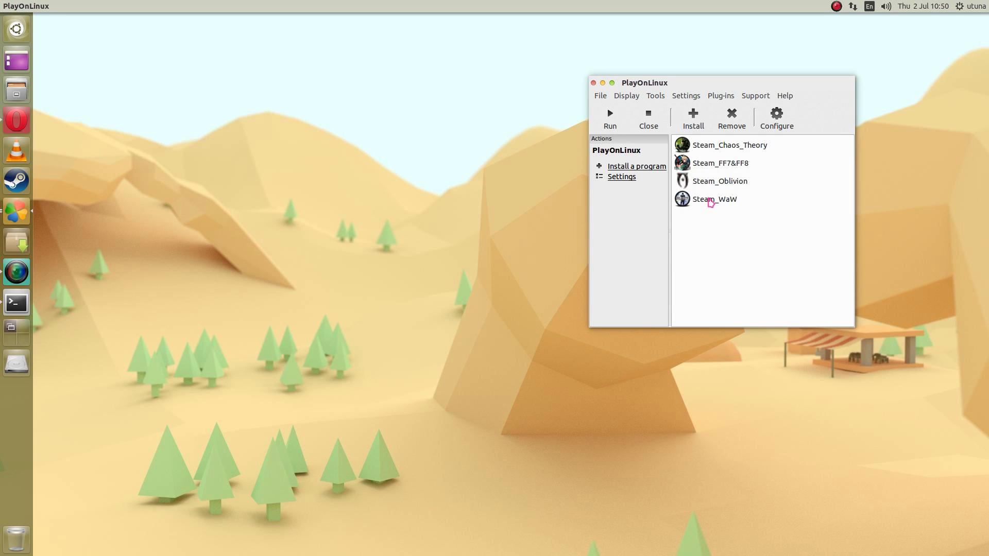
Look through the Steam entries and select Steam_WaW.
left_click(716, 147)
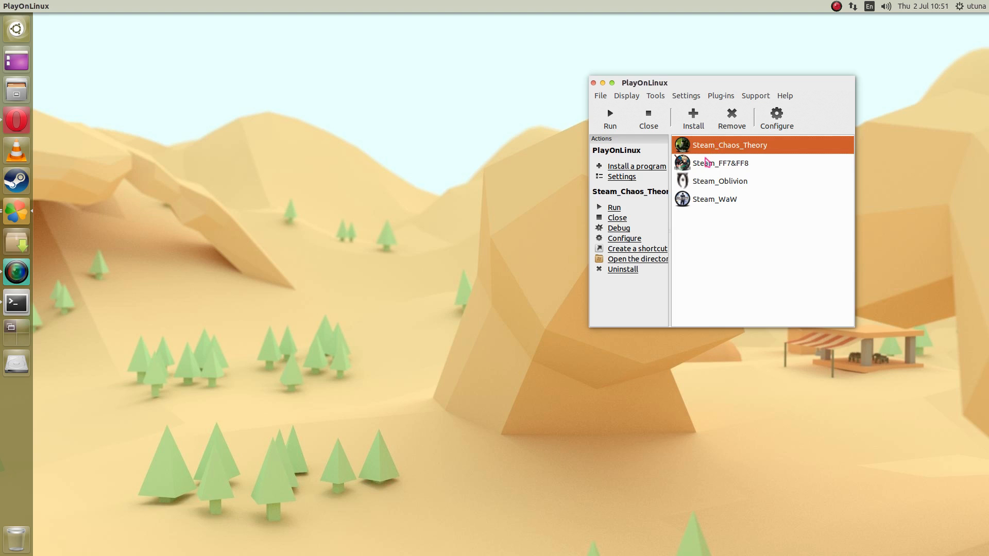
left_click(703, 166)
left_click(707, 181)
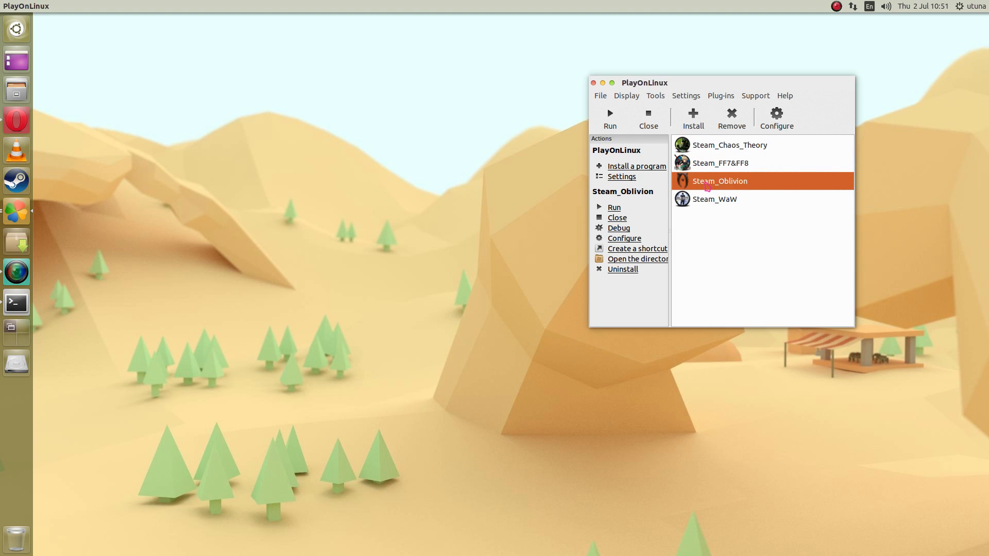
left_click(717, 149)
left_click(703, 201)
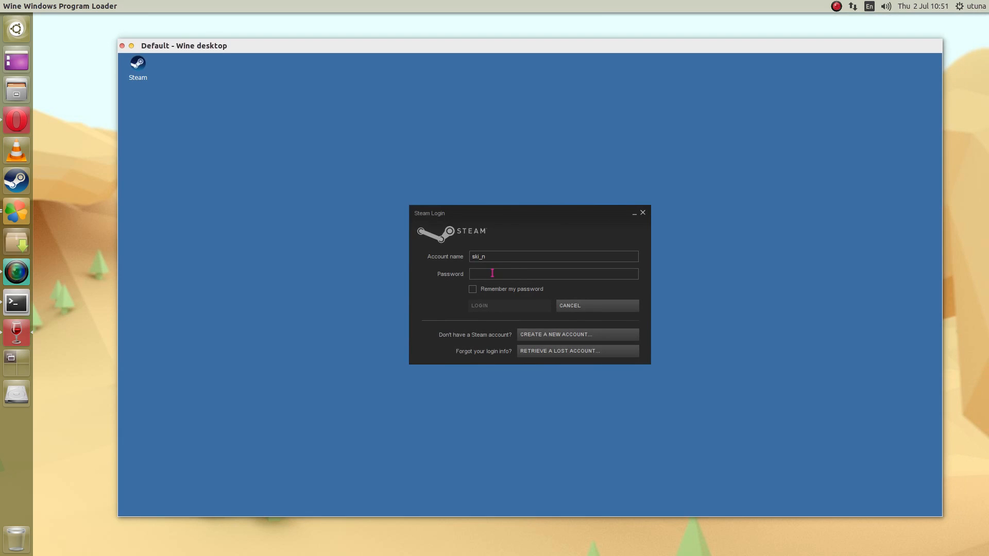
Enter the account password and log in to Steam.
left_click(492, 274)
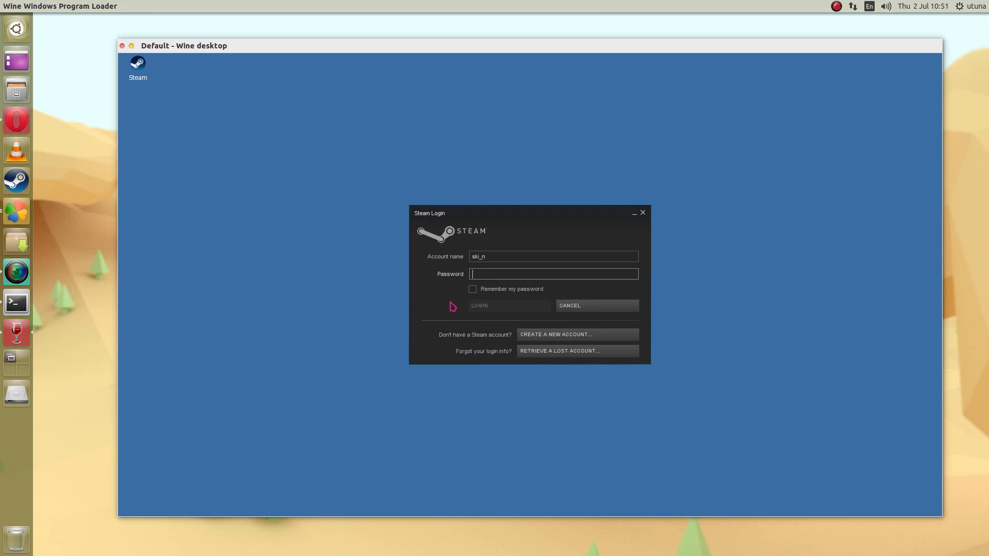
type("•••")
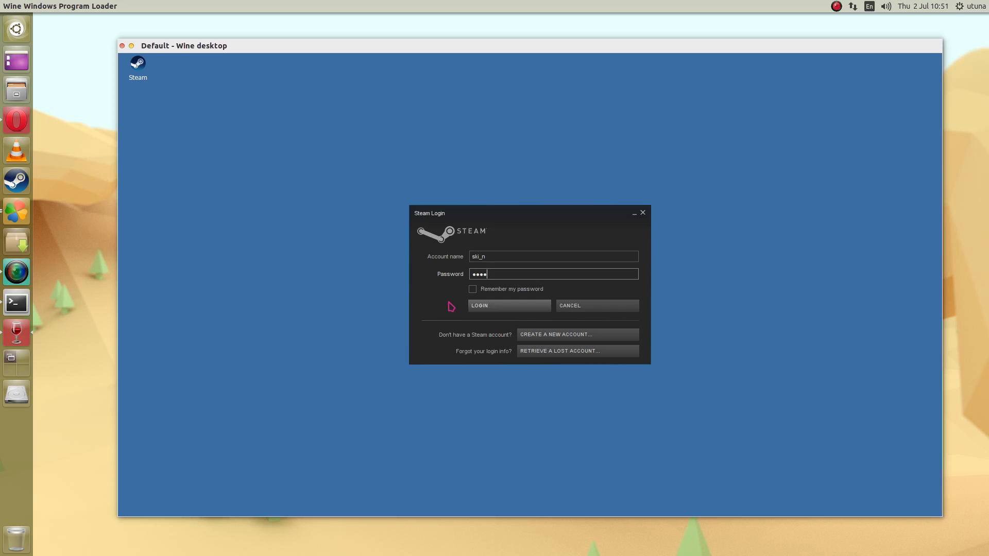
type("••••••••••")
key("Return")
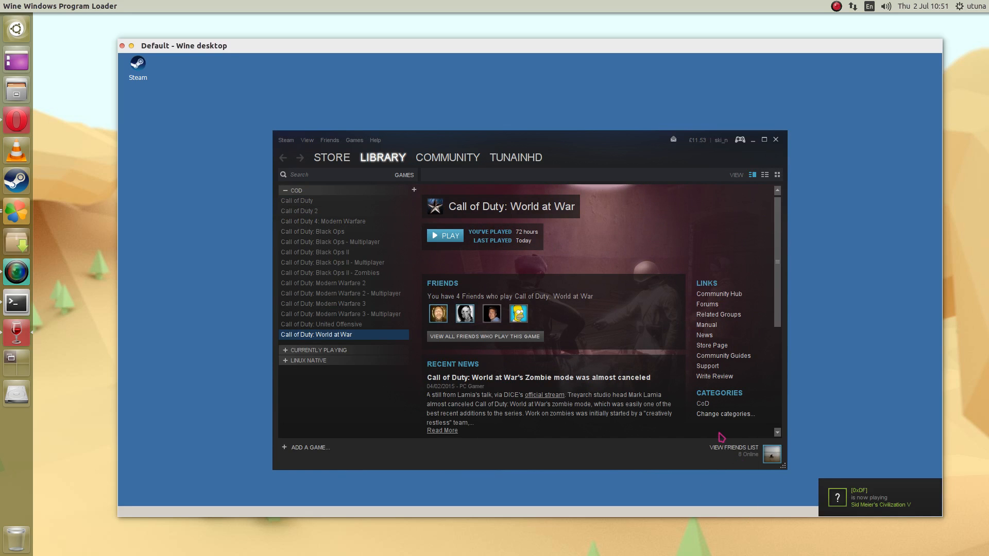
Open the friends list and set the status to Offline.
left_click(731, 448)
left_click(833, 179)
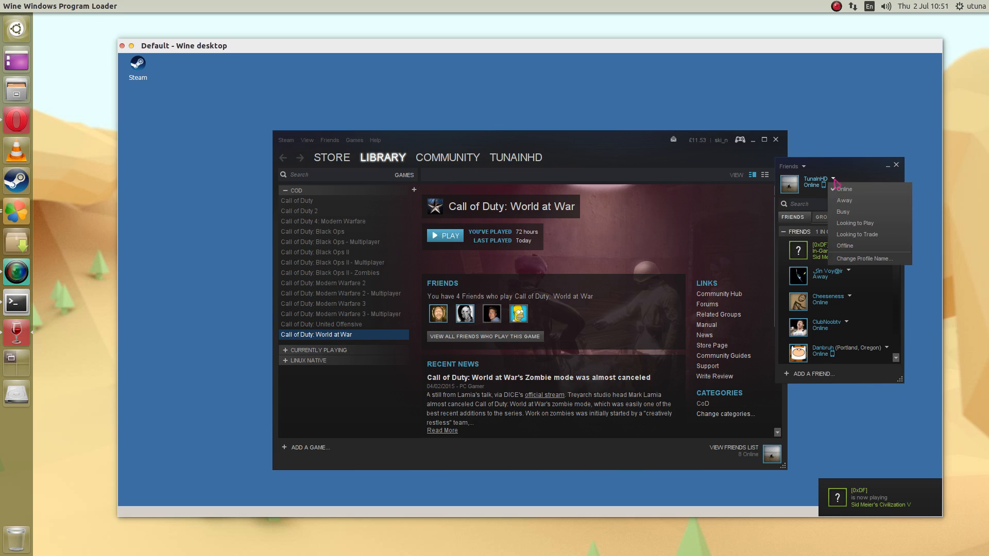
left_click(842, 250)
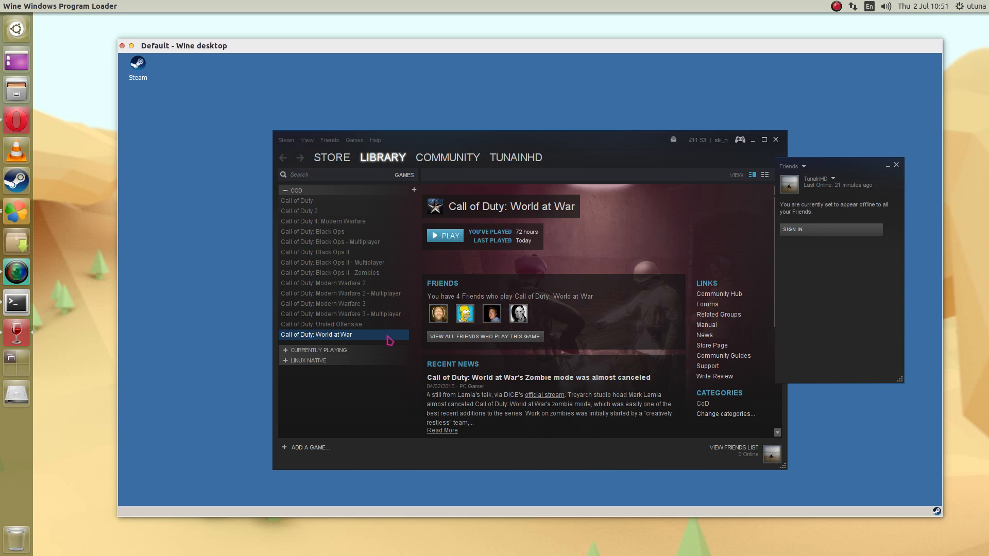
Review World at War's Properties, close them, and start launching the game.
right_click(388, 336)
left_click(406, 494)
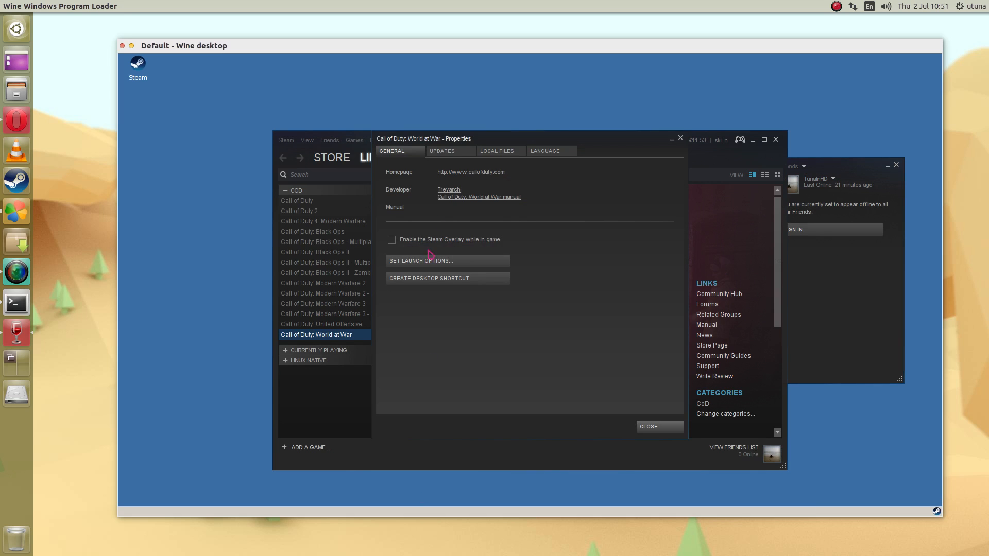
left_click_drag(474, 143, 527, 122)
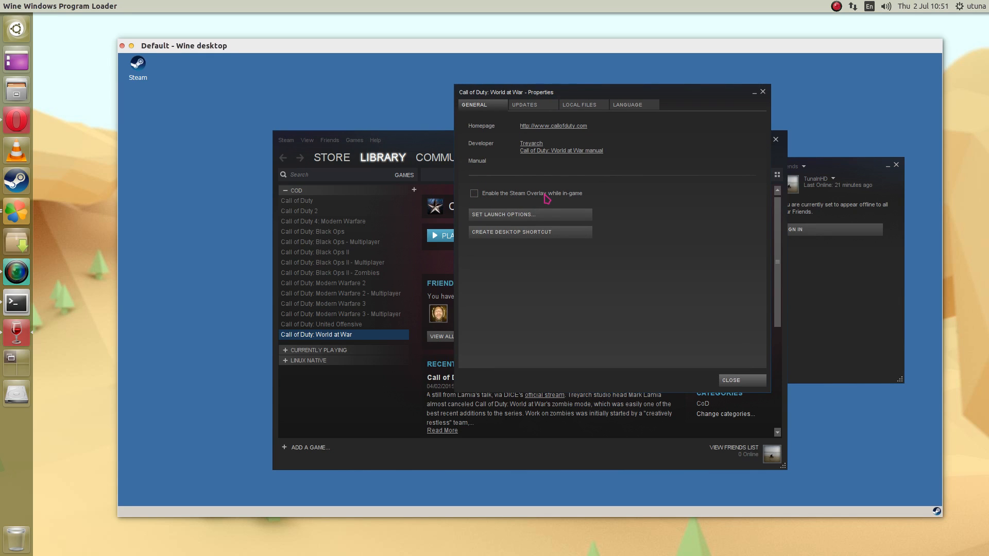
left_click(763, 92)
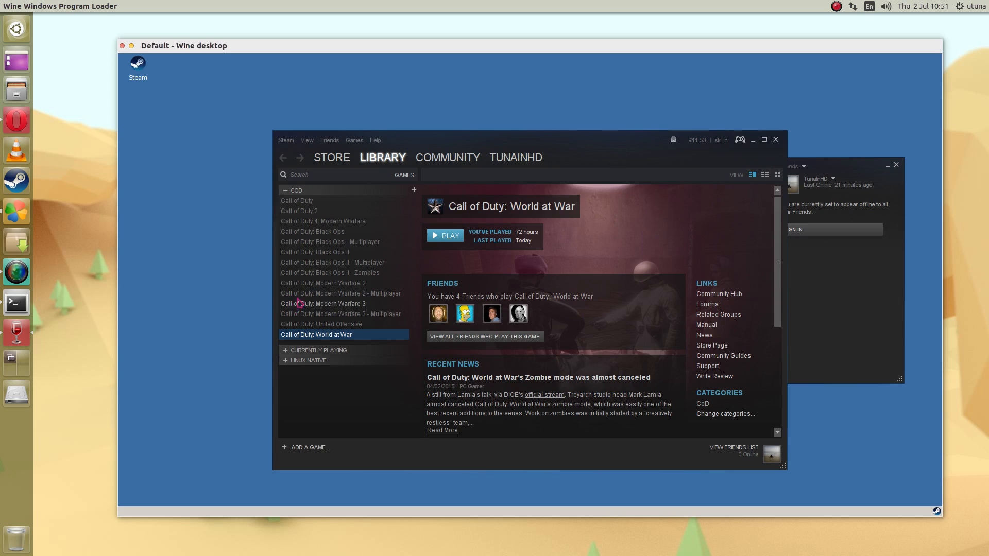
left_click(442, 236)
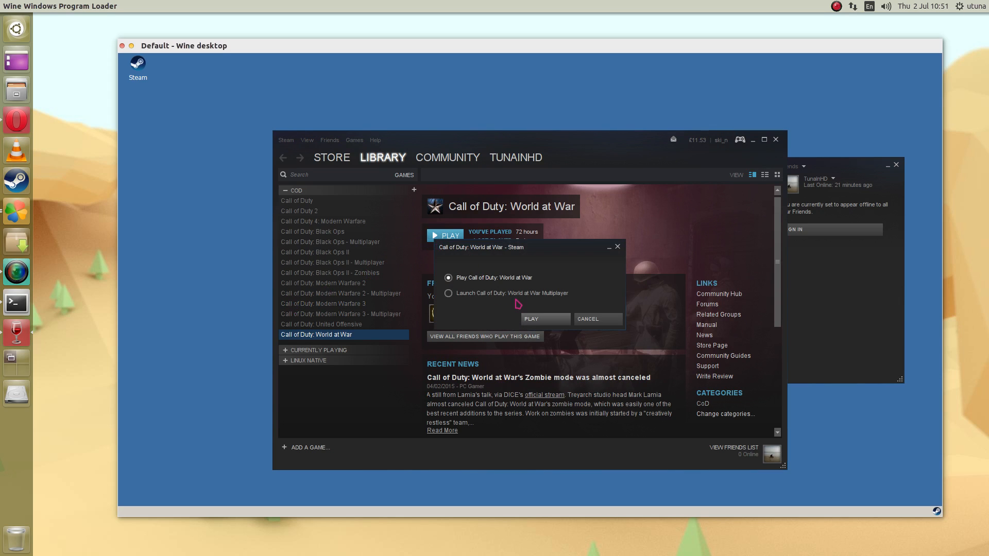
Confirm PLAY in the launch-options dialog to start World at War multiplayer.
left_click(533, 319)
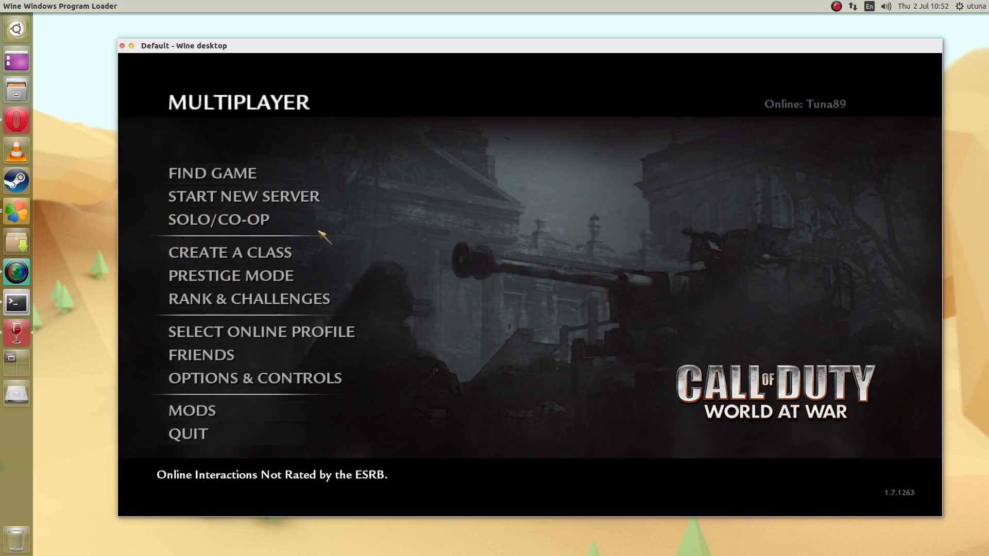
In Graphics options, turn on Shadows, Specular Map and Ocean Simulation, leaving Dynamic Foliage and Bullet Impacts off.
left_click(256, 378)
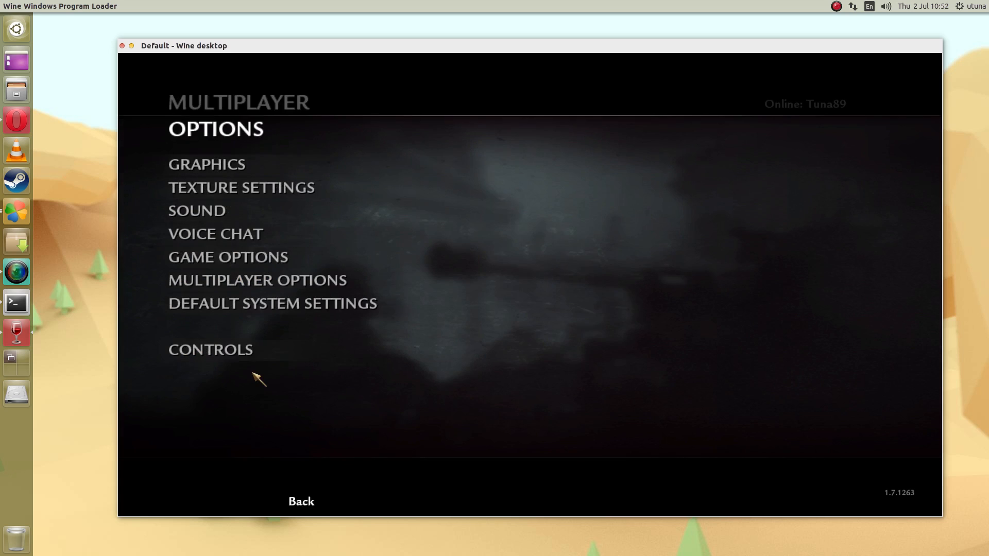
left_click(269, 170)
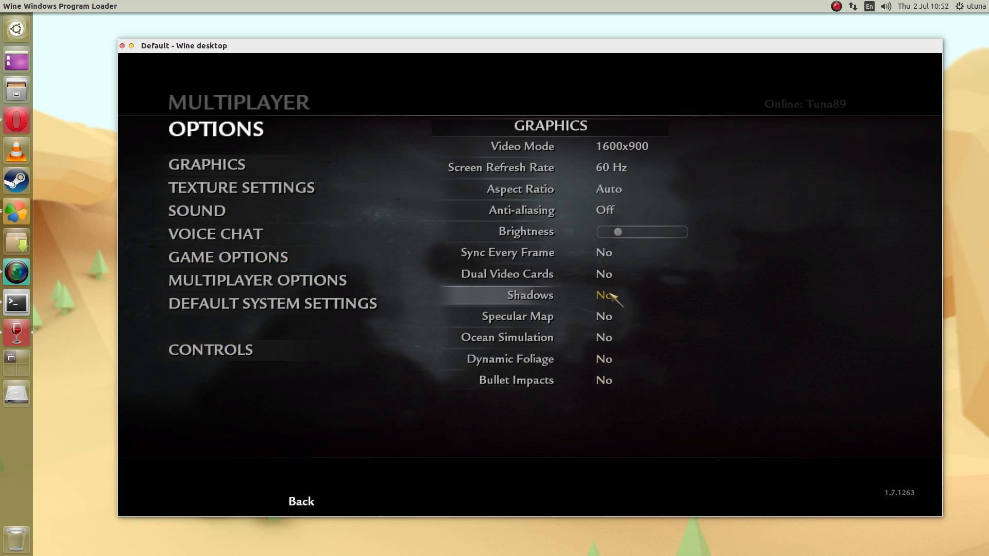
left_click(557, 304)
left_click(559, 316)
left_click(562, 337)
left_click(566, 357)
left_click(567, 379)
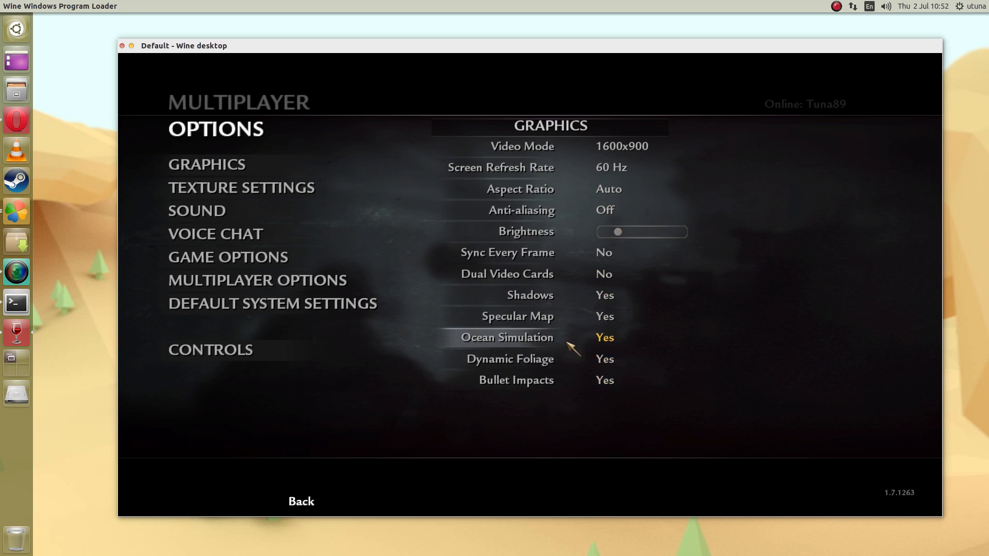
left_click(568, 379)
left_click(570, 360)
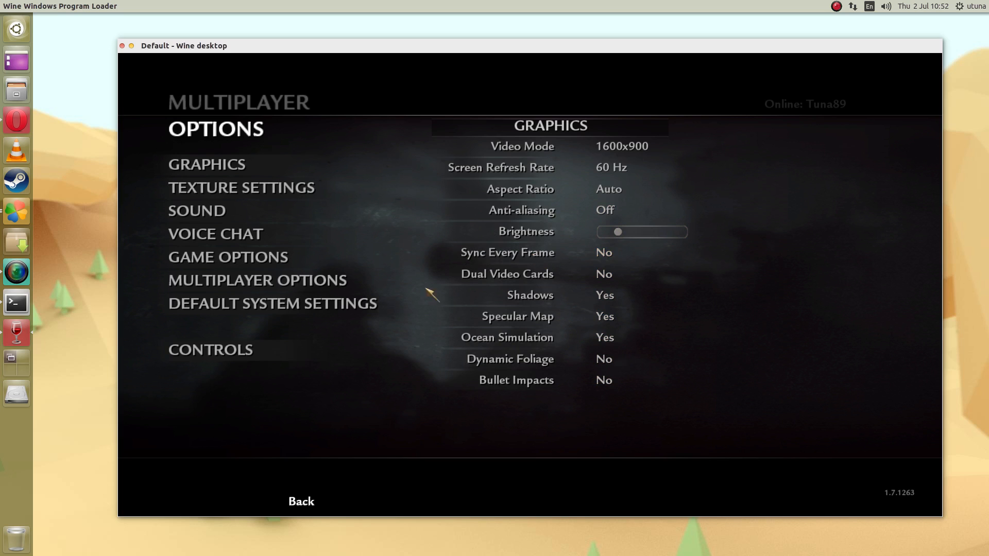
Recheck the graphics values, then back out to the Multiplayer main menu.
left_click(308, 501)
left_click(267, 167)
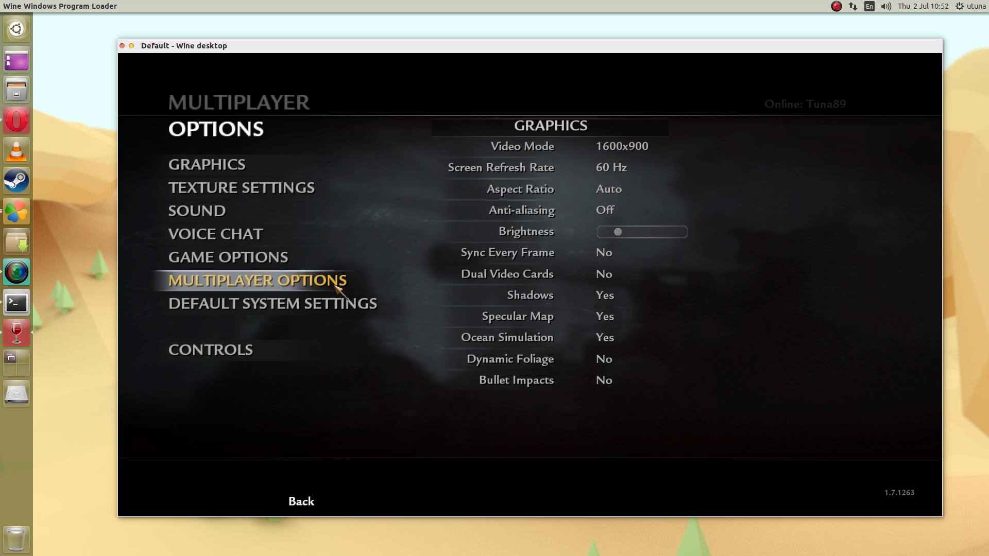
left_click(303, 502)
left_click(303, 502)
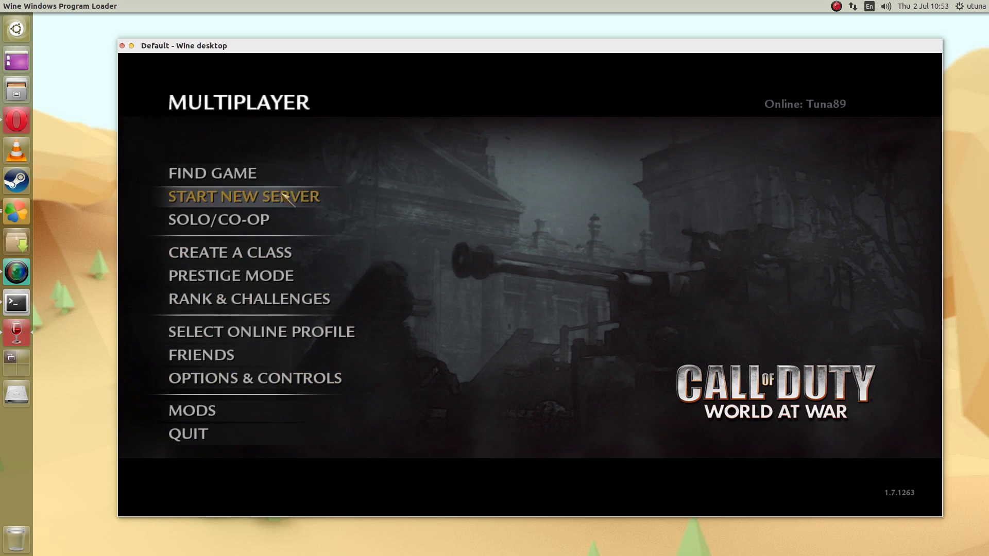
Refresh the server list via Filter Servers and join the TWO FORCES HARDCORE server.
left_click(286, 174)
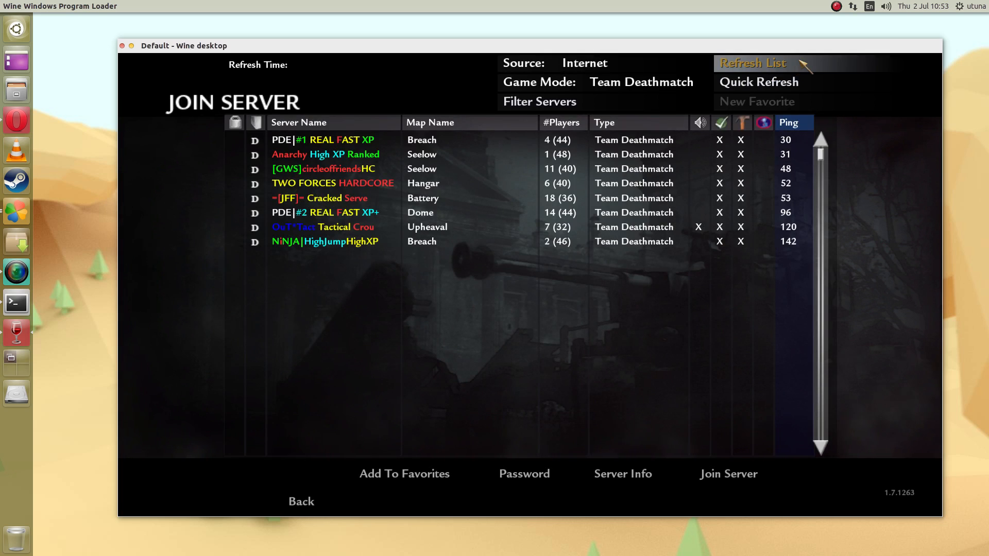
left_click(632, 104)
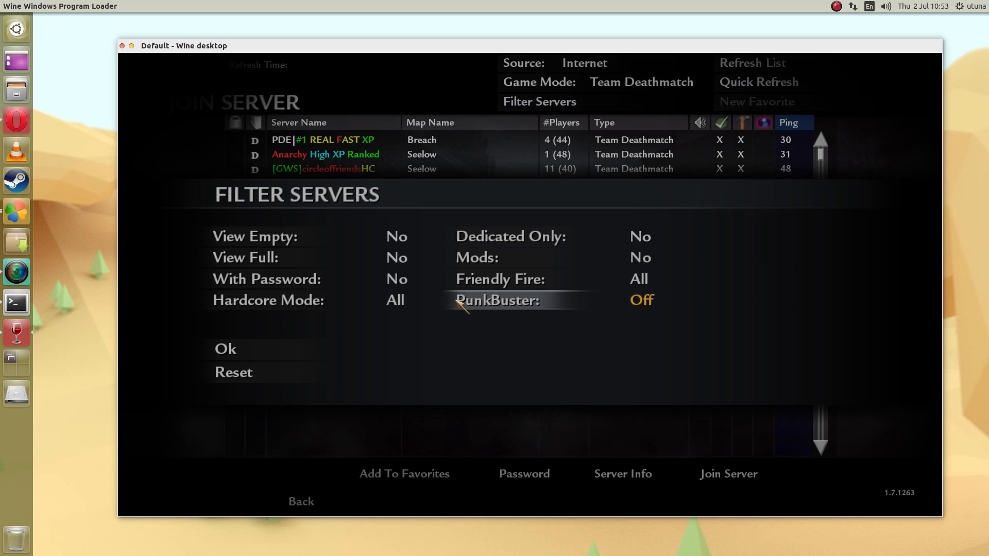
left_click(335, 354)
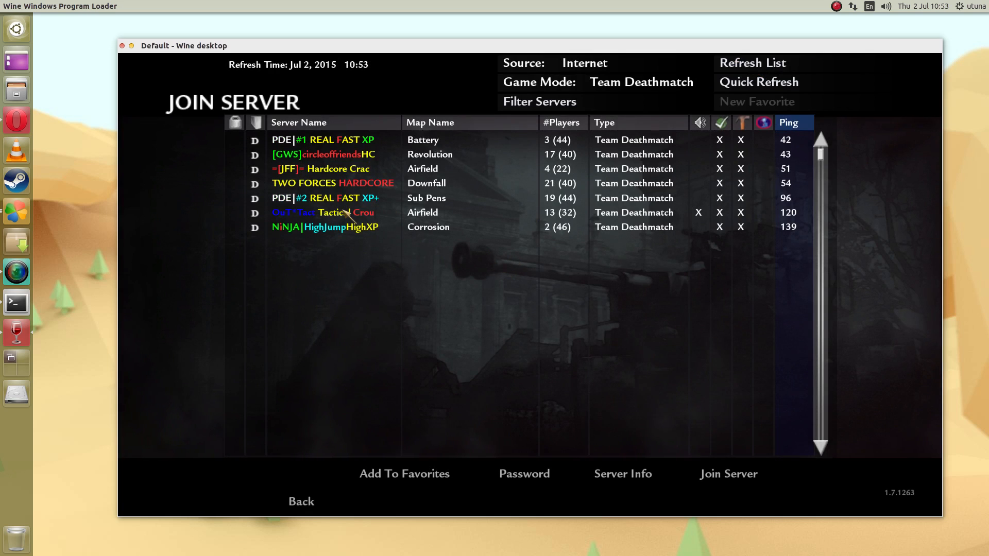
double_click(335, 183)
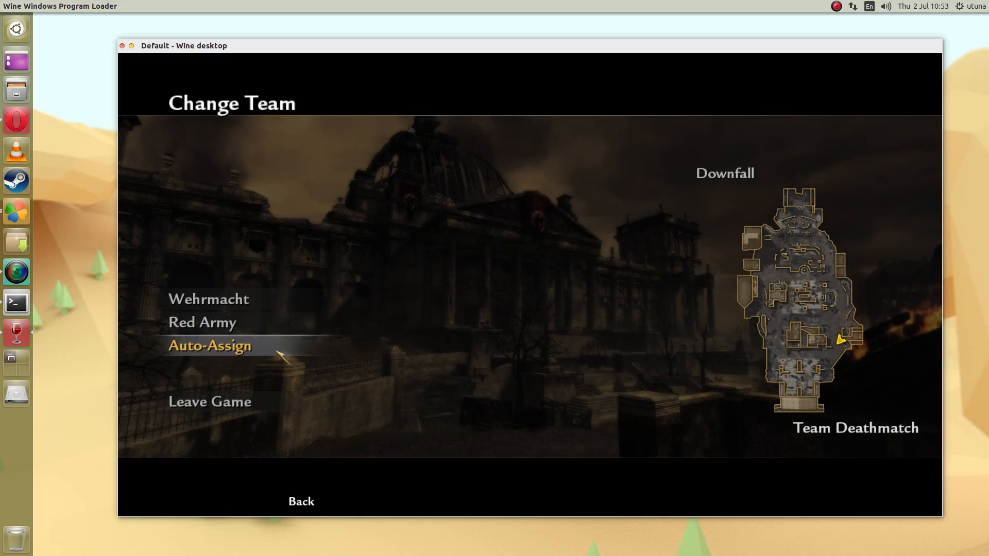
Auto-assign a team, spawn with the Custom 1 class, move around Downfall, then switch to PlayOnLinux.
left_click(265, 348)
left_click(271, 130)
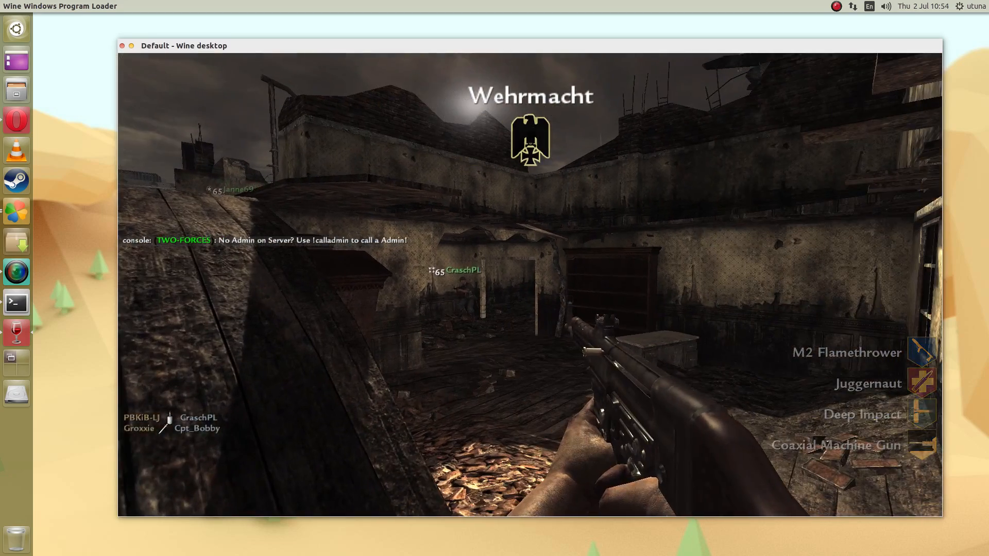
key("w")
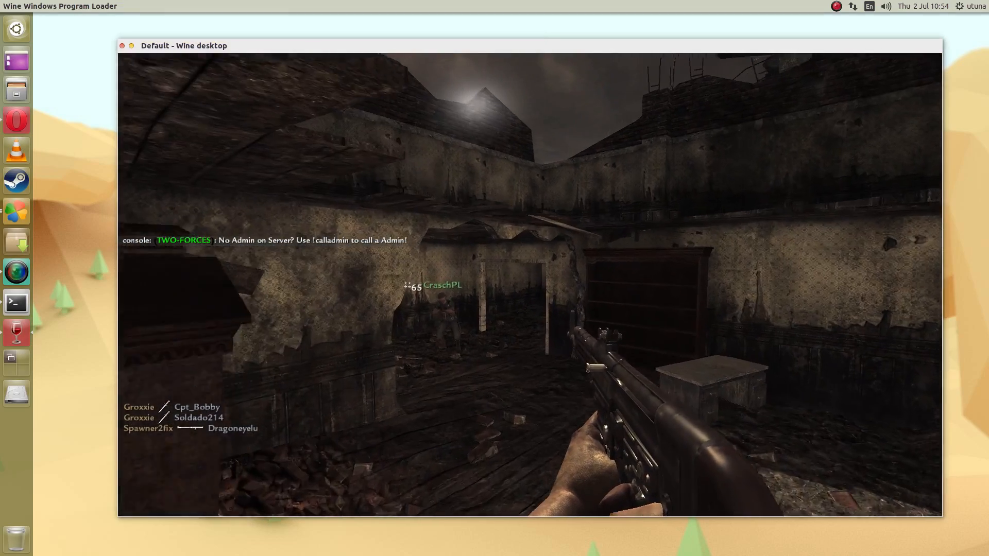
key("s")
key("alt")
key("alt")
key("alt")
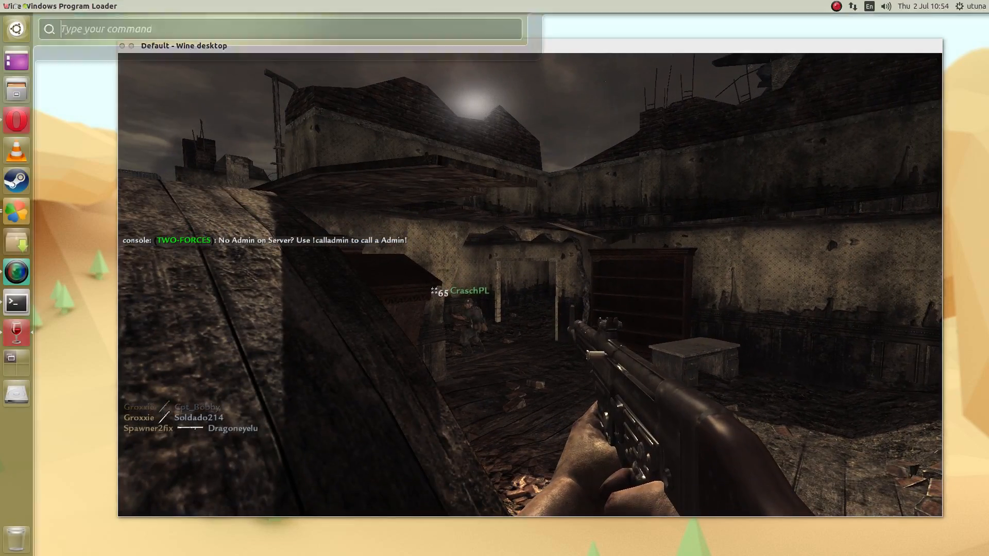
key("alt")
key("alt")
key("alt")
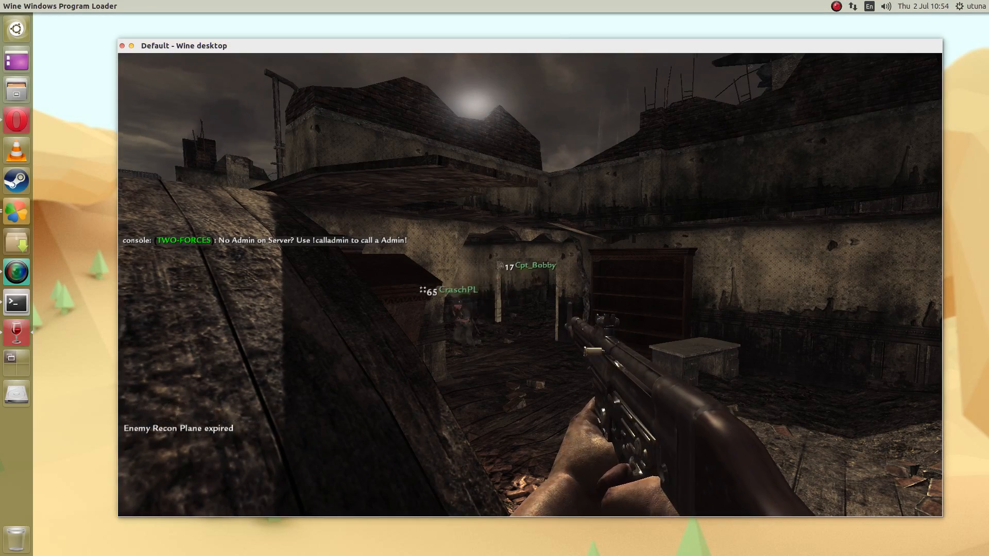
key("w")
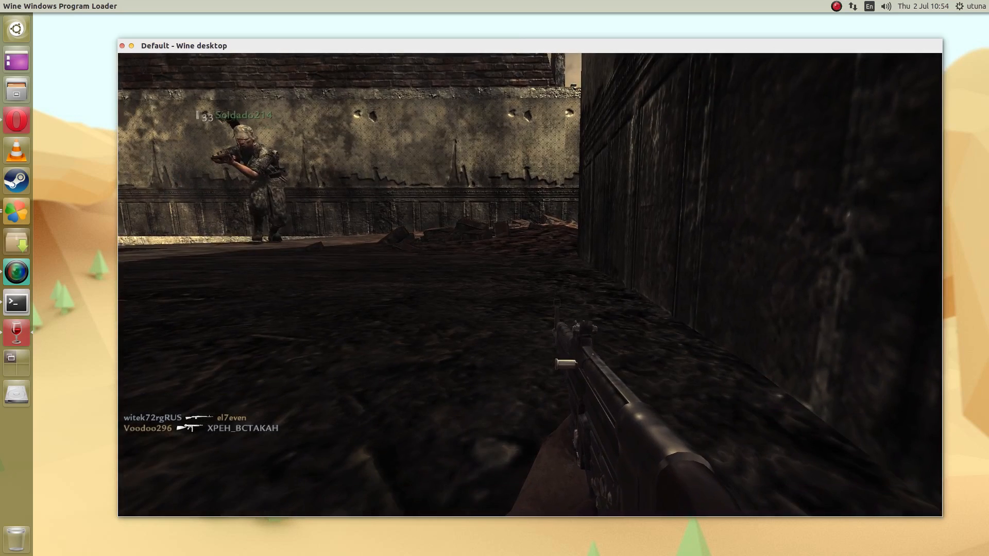
key("alt+Tab")
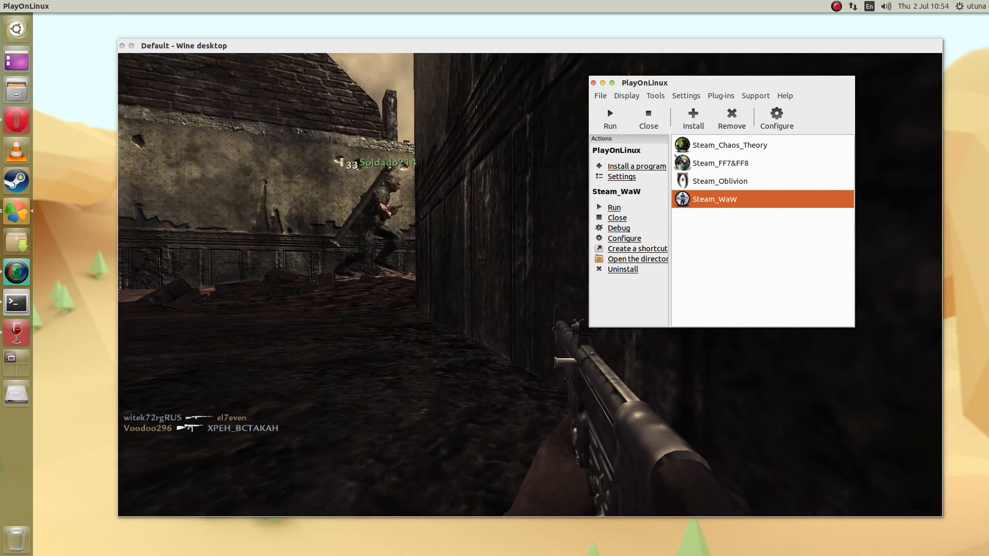
Open the game's in-match menu, cancel Leave Game, and bring PlayOnLinux back in front.
key("alt+Tab")
key("Tab")
key("Tab")
key("Tab")
key("Tab")
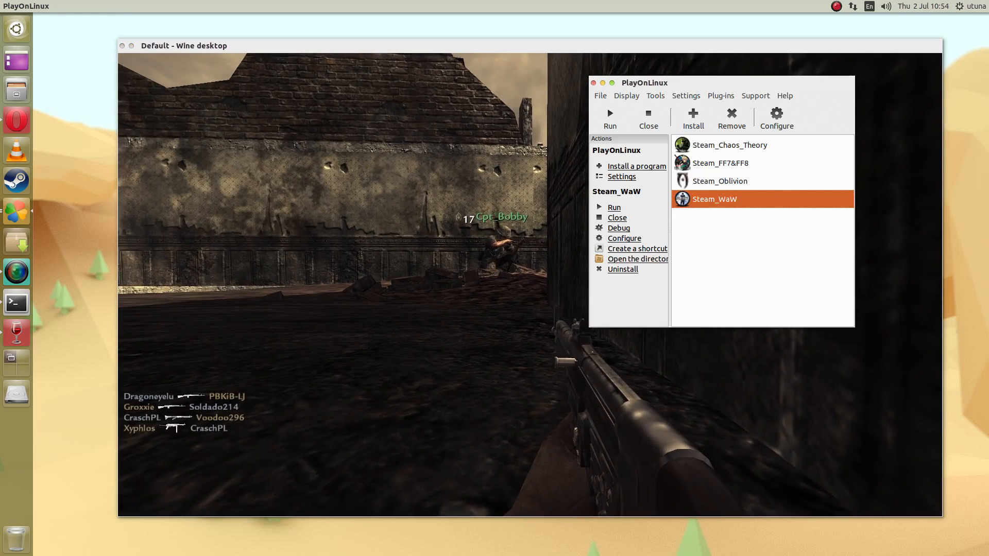
key("alt+Tab")
key("Escape")
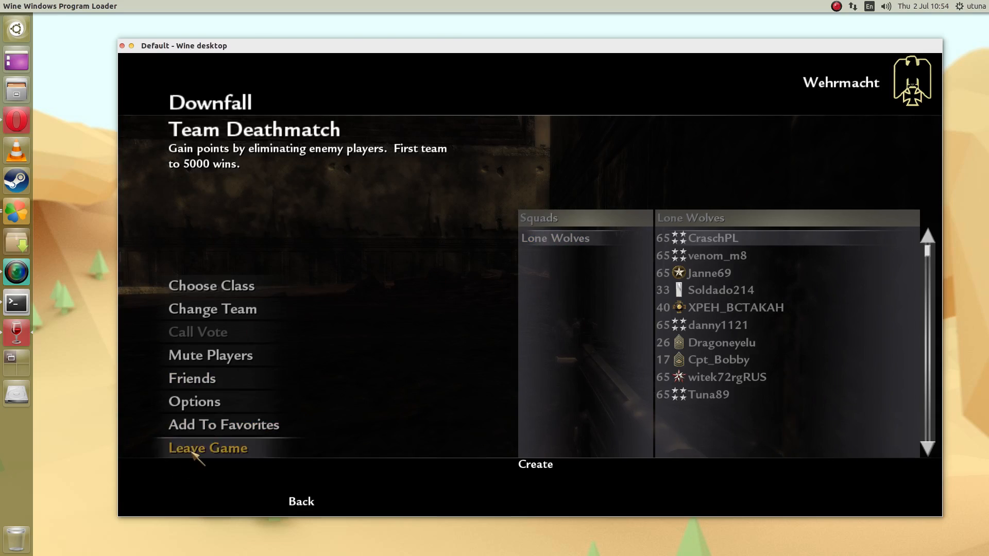
left_click(198, 449)
key("Escape")
key("alt+Tab")
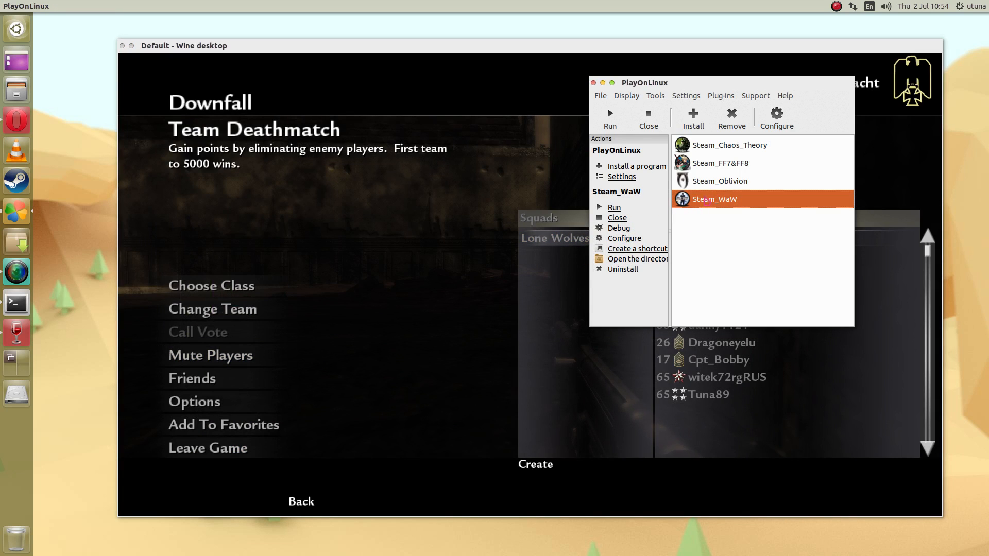
Open Steam_WaW's Wine configuration on its Graphics tab.
left_click(623, 238)
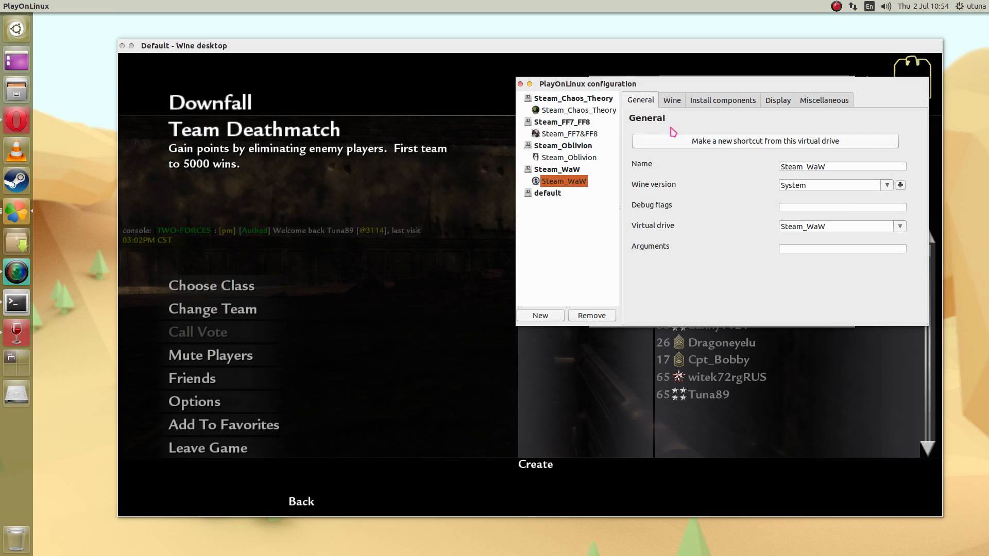
left_click(671, 100)
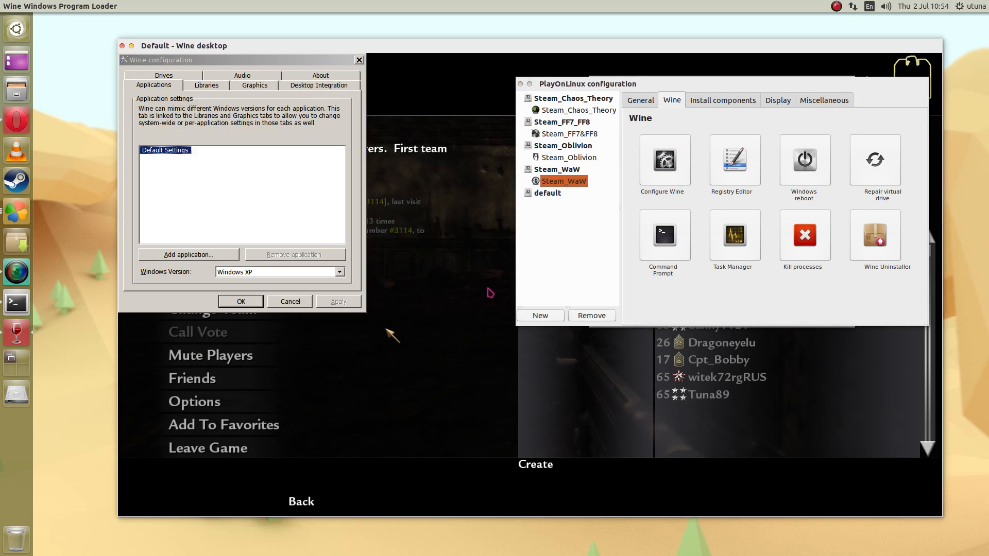
left_click(233, 88)
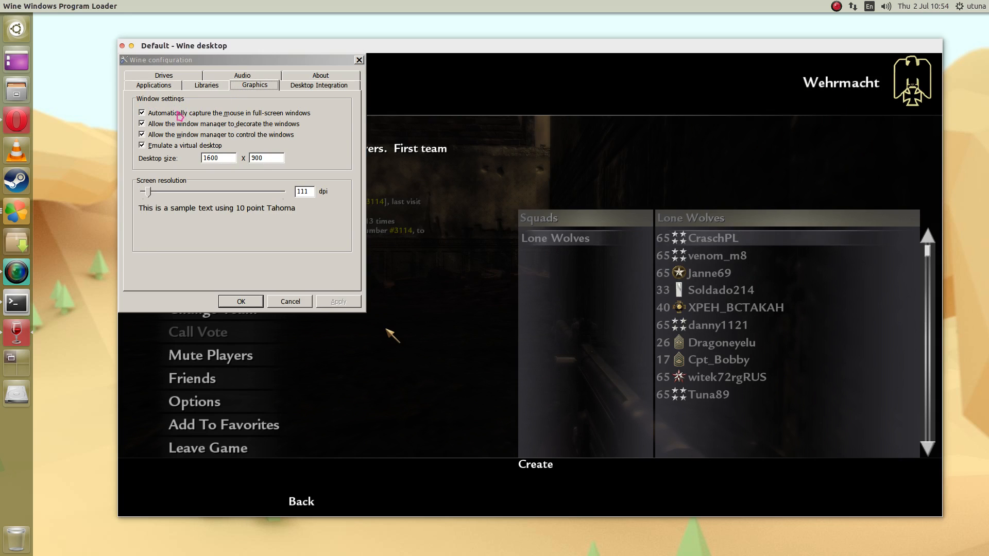
Toggle the mouse-capture and window-manager options, then return to the match and close its menu.
left_click(160, 114)
left_click(156, 137)
left_click(202, 126)
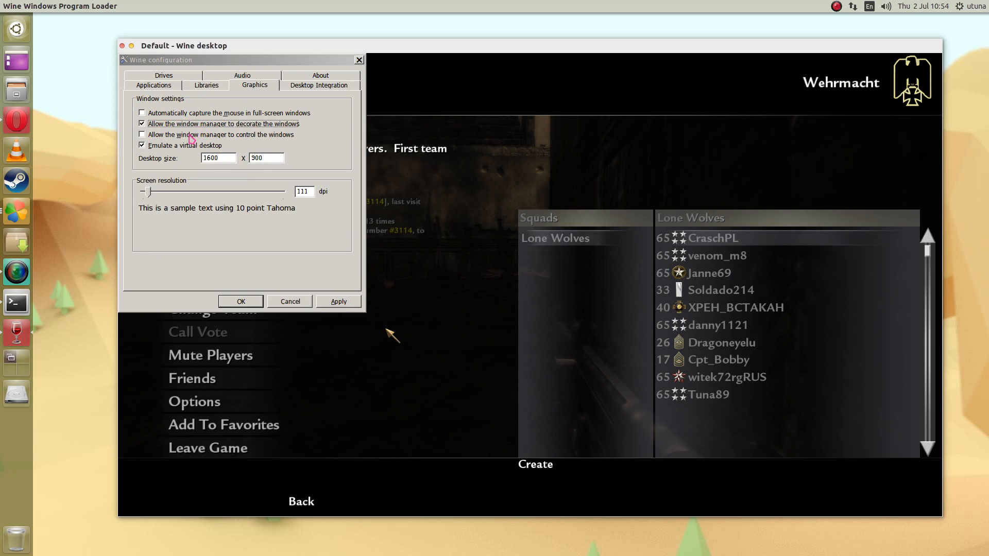
left_click(190, 135)
left_click(191, 123)
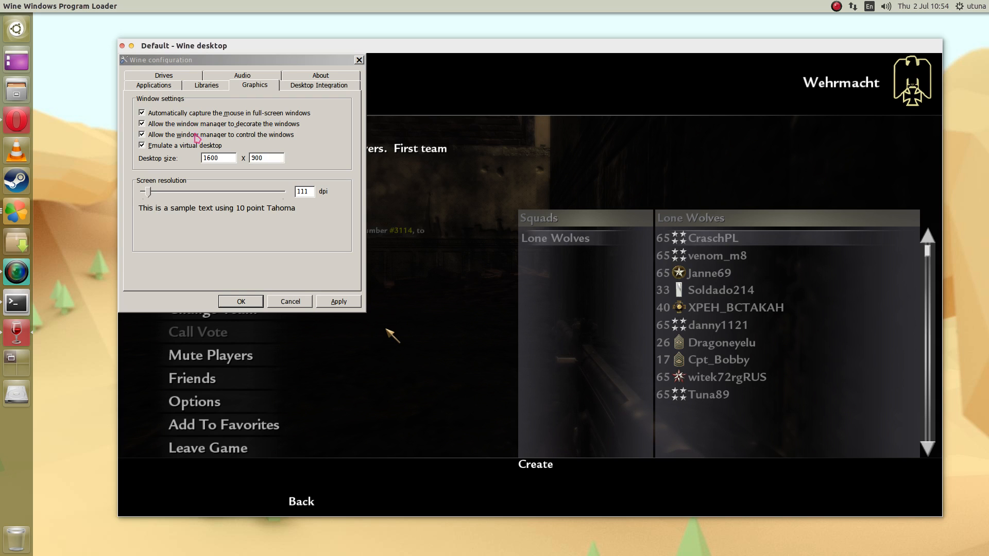
left_click(427, 308)
key("Escape")
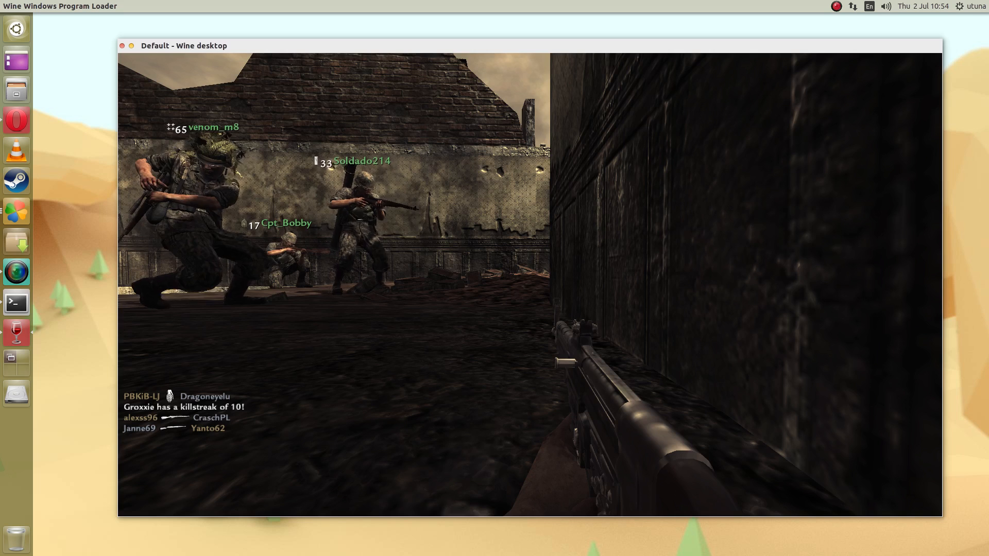
Run forward toward teammates and into the ruined building, then open the pause menu.
key("alt")
key("Escape")
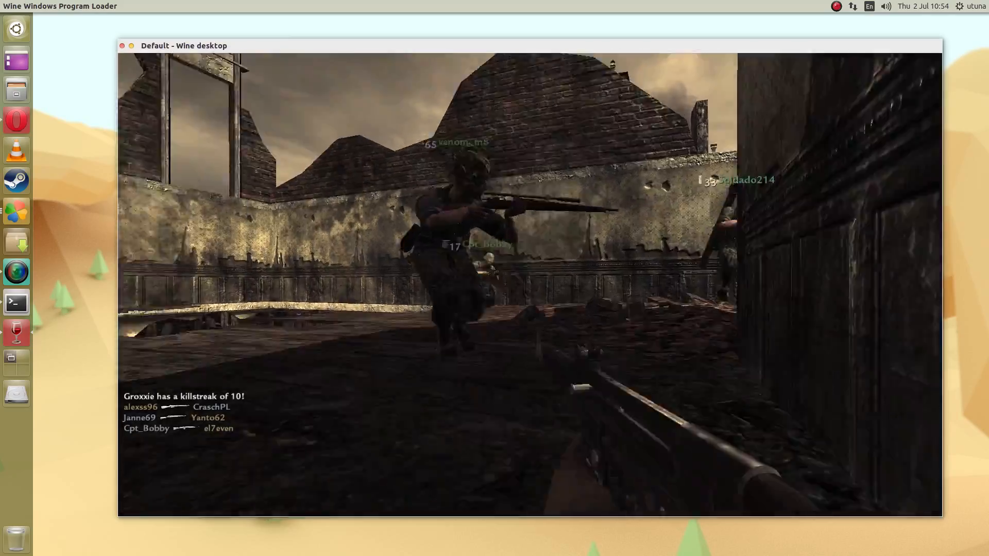
key("w")
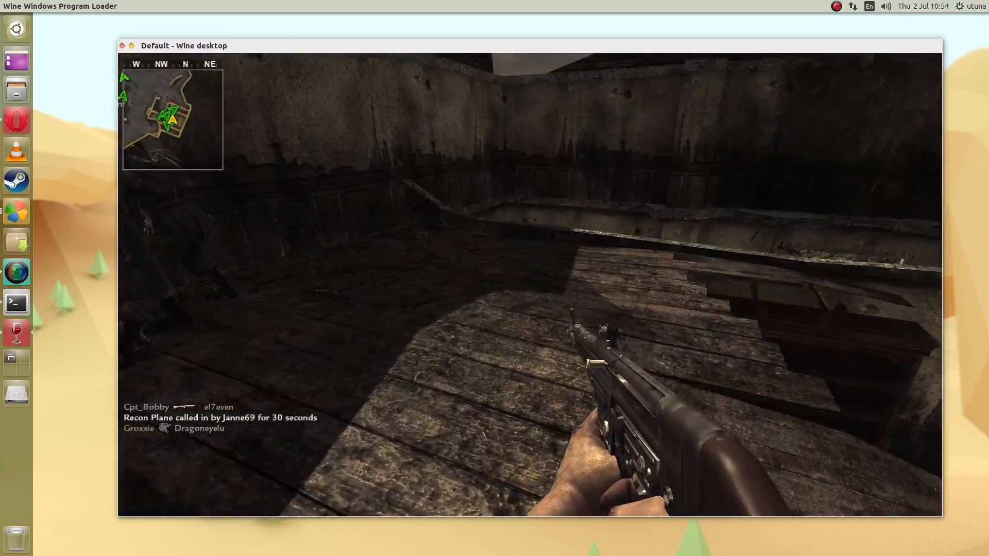
key("w")
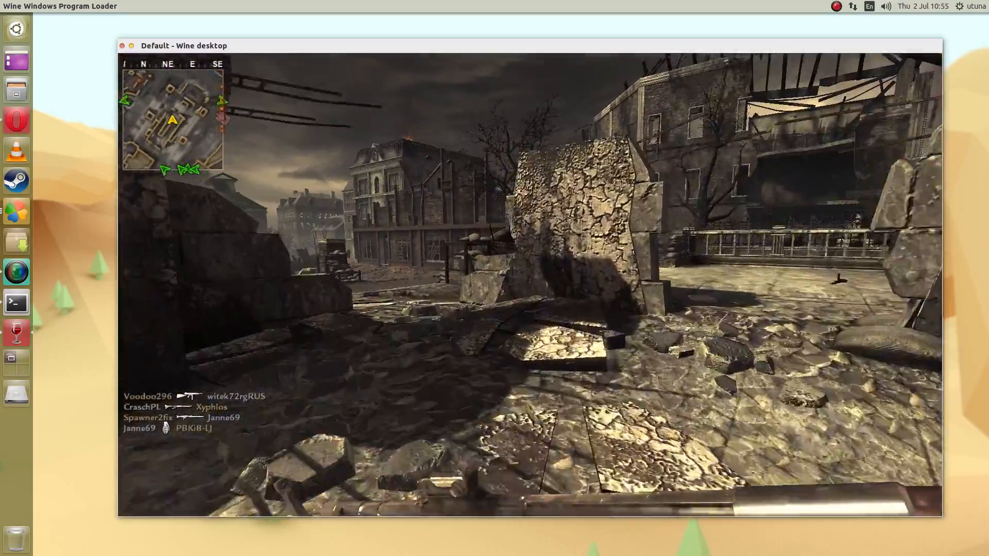
key("Escape")
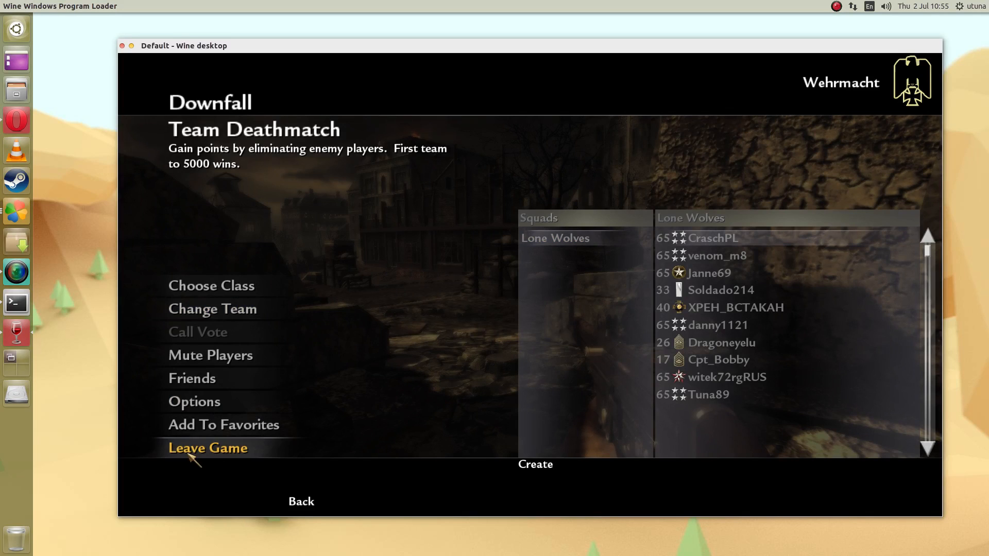
Leave the Downfall match and quit World at War, confirming Yes.
left_click(316, 318)
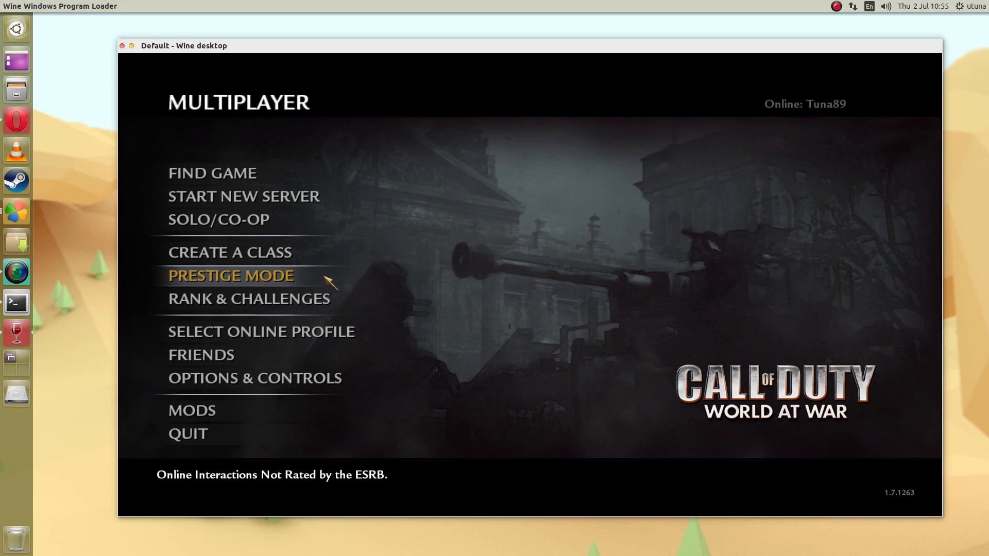
left_click(206, 431)
left_click(316, 307)
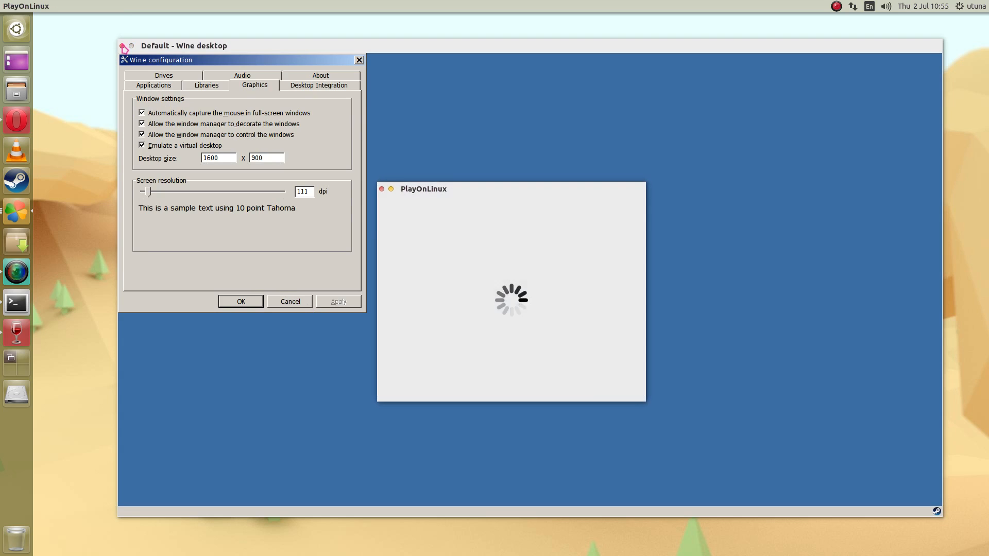
Dismiss the PlayOnLinux error wizard, close the empty Wine desktop, and launch Files.
left_click(623, 393)
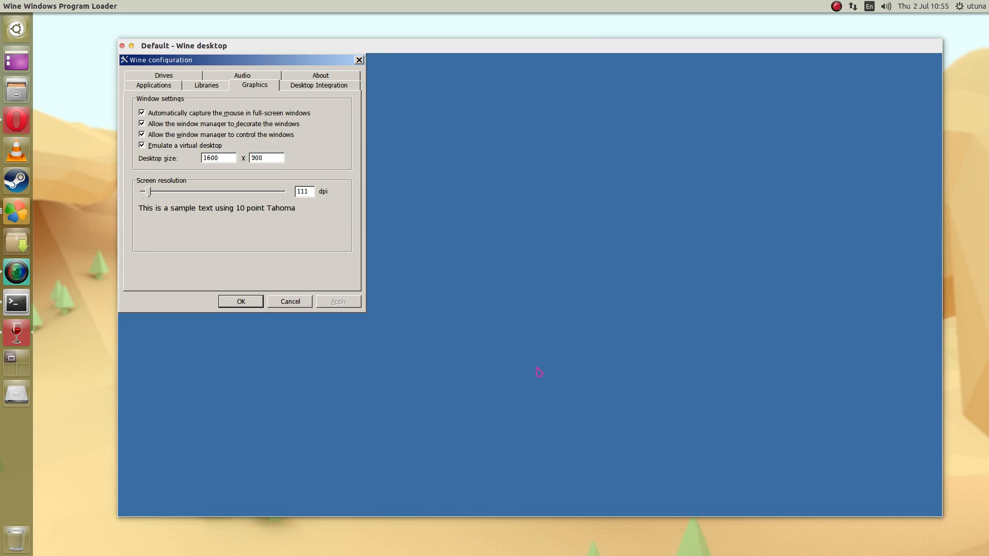
left_click(123, 49)
left_click(16, 90)
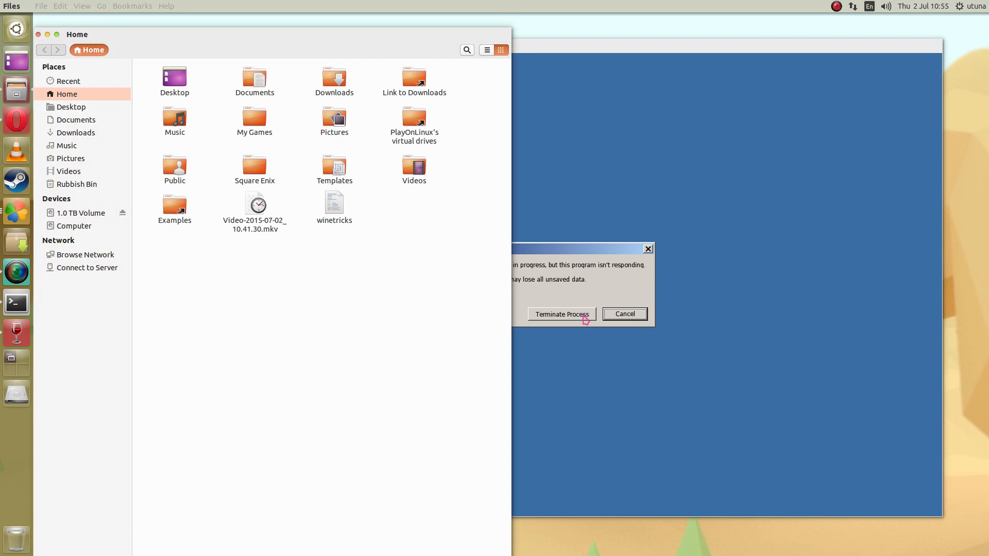
Force-close the unresponsive Wine desktop and PlayOnLinux configuration, then open the virtual drives folder.
left_click(584, 315)
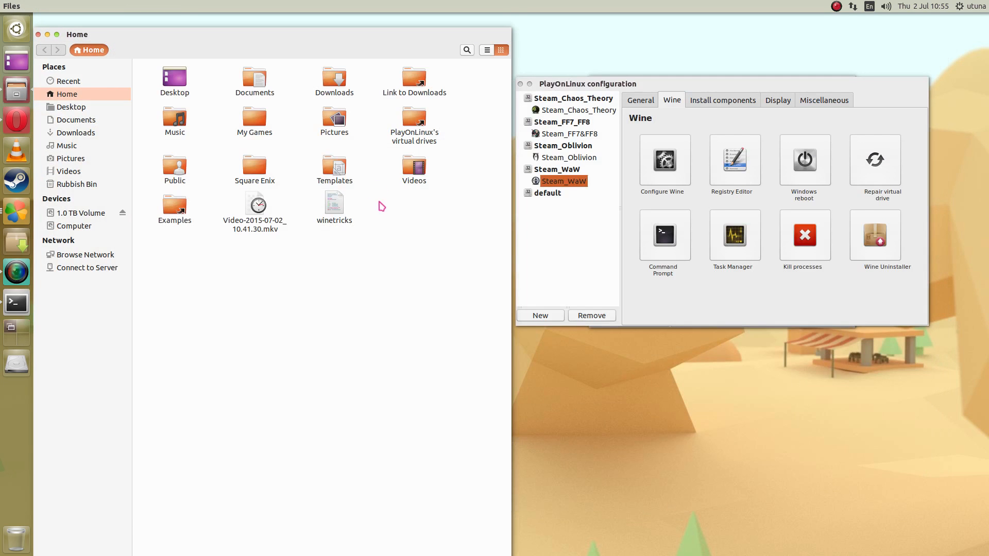
left_click(520, 84)
double_click(416, 132)
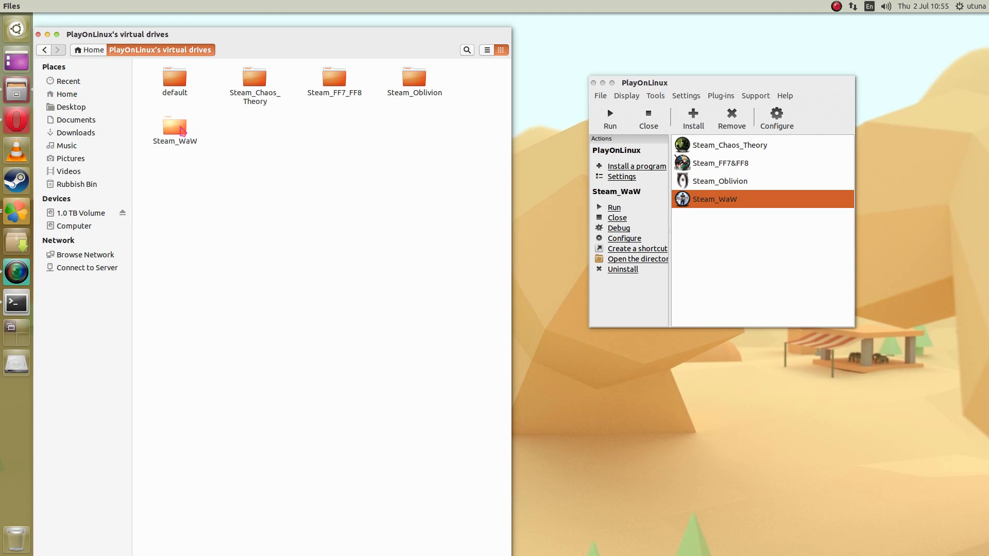
key("alt+Left")
double_click(411, 126)
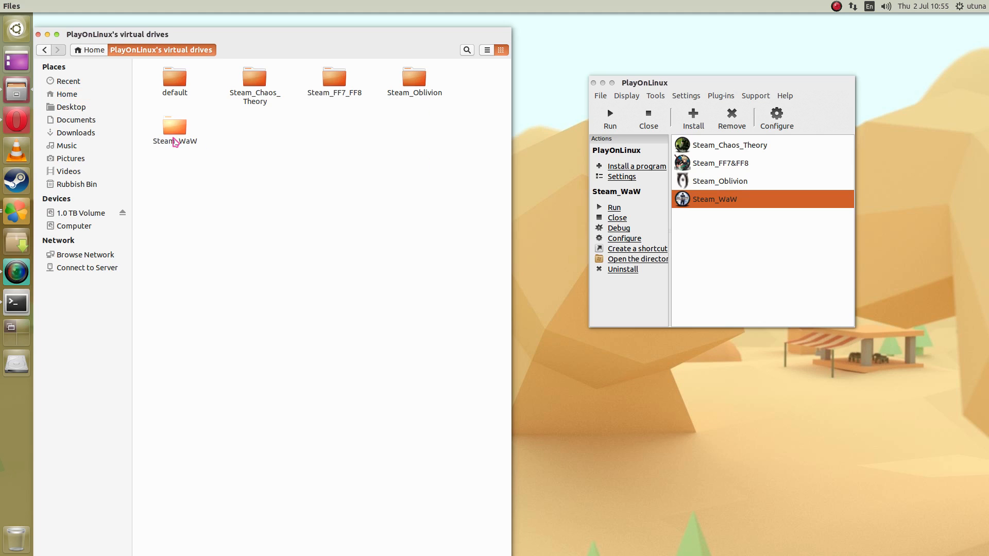
Browse Steam_WaW's drive_c to the CoDWaW player profile and open config_mp.cfg in gedit.
double_click(174, 128)
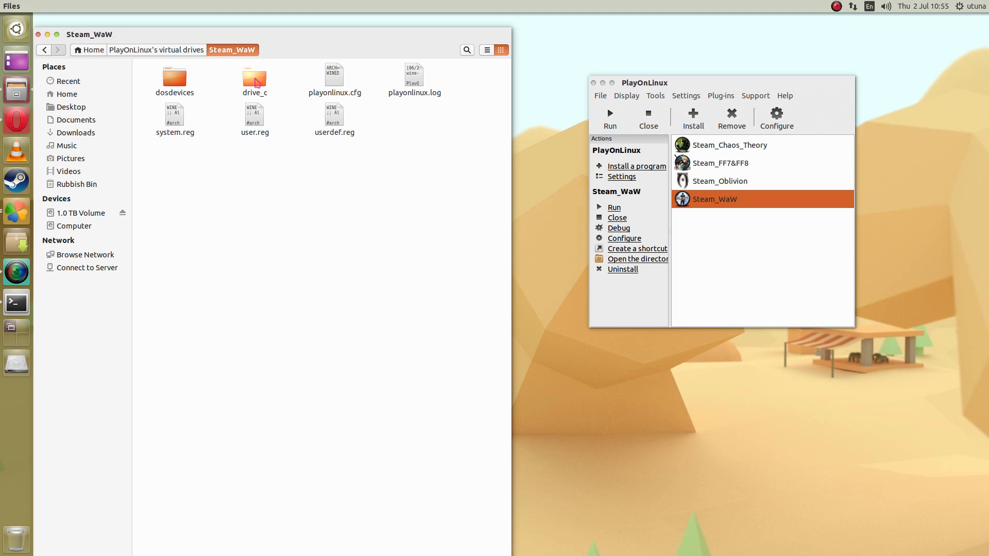
double_click(255, 80)
double_click(255, 80)
double_click(255, 80)
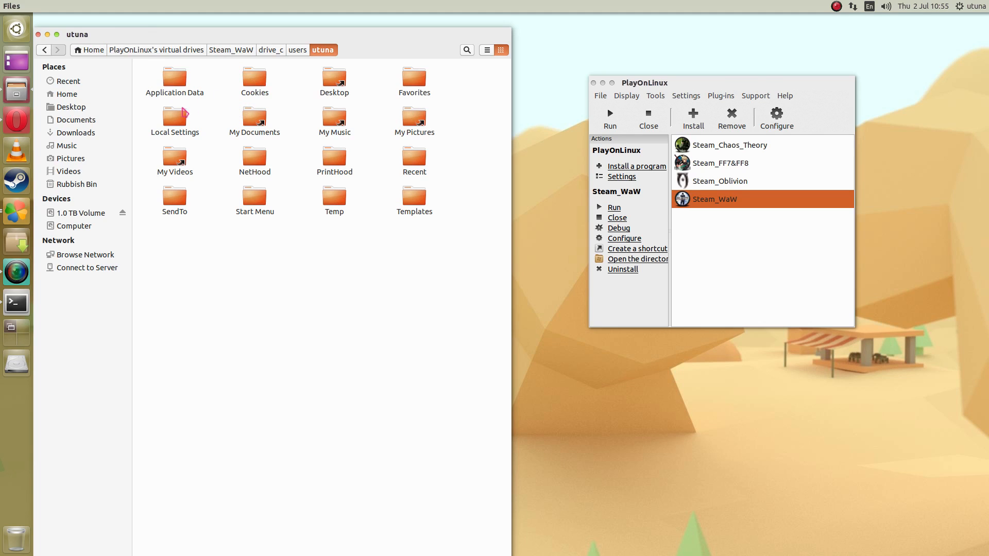
double_click(182, 111)
double_click(183, 84)
double_click(183, 84)
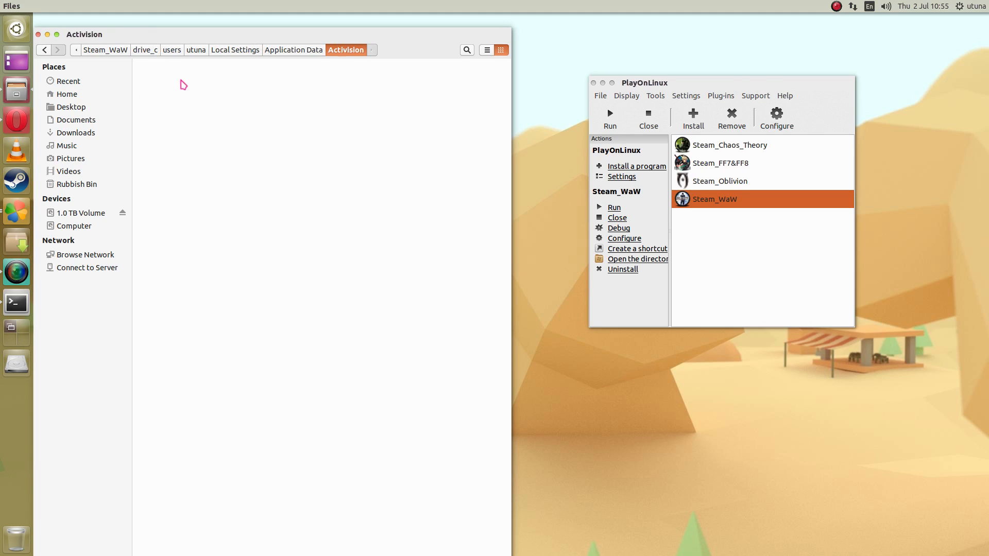
double_click(183, 84)
double_click(183, 84)
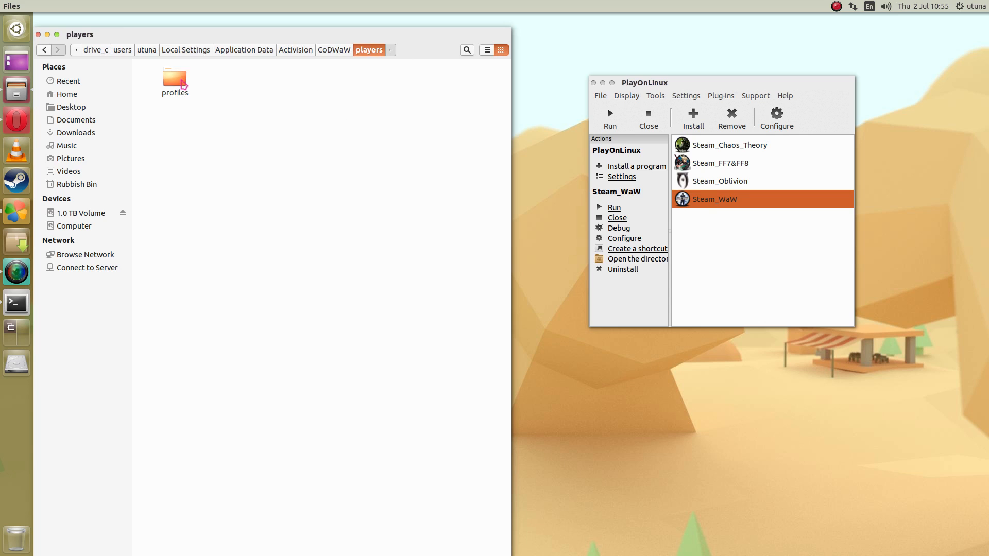
double_click(183, 84)
double_click(183, 84)
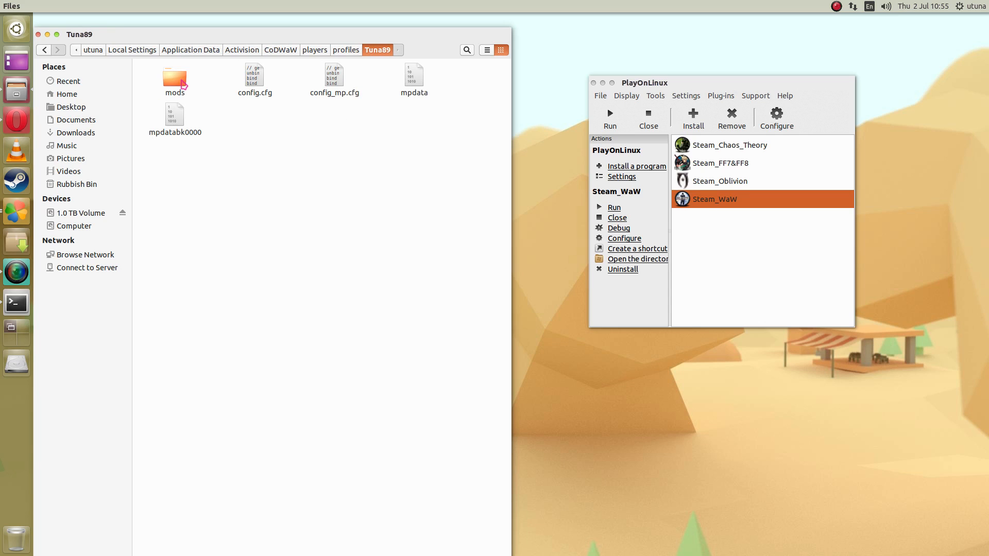
double_click(337, 76)
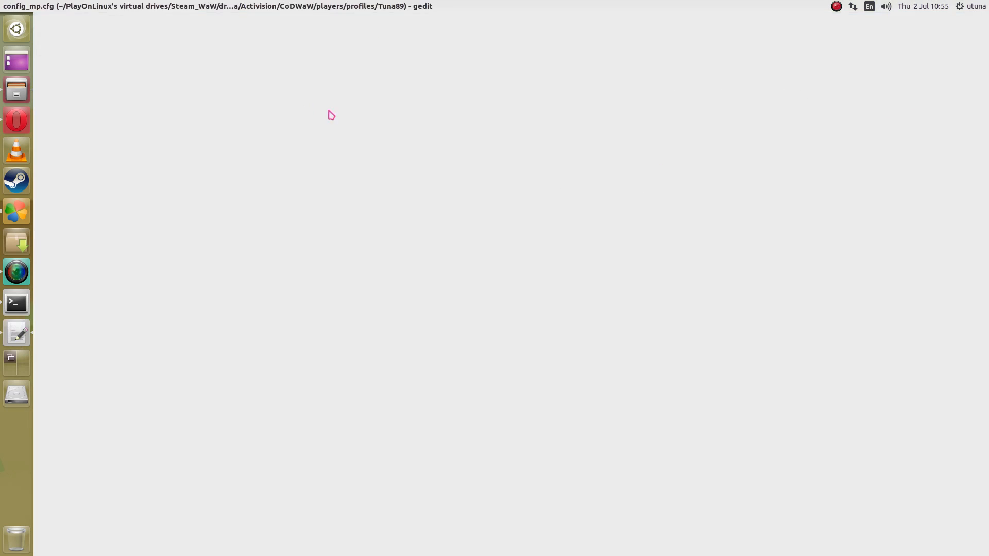
Tile gedit right, mark the r_mode "1600x900" line, scroll through config_mp.cfg, then close it.
key("ctrl+super+Right")
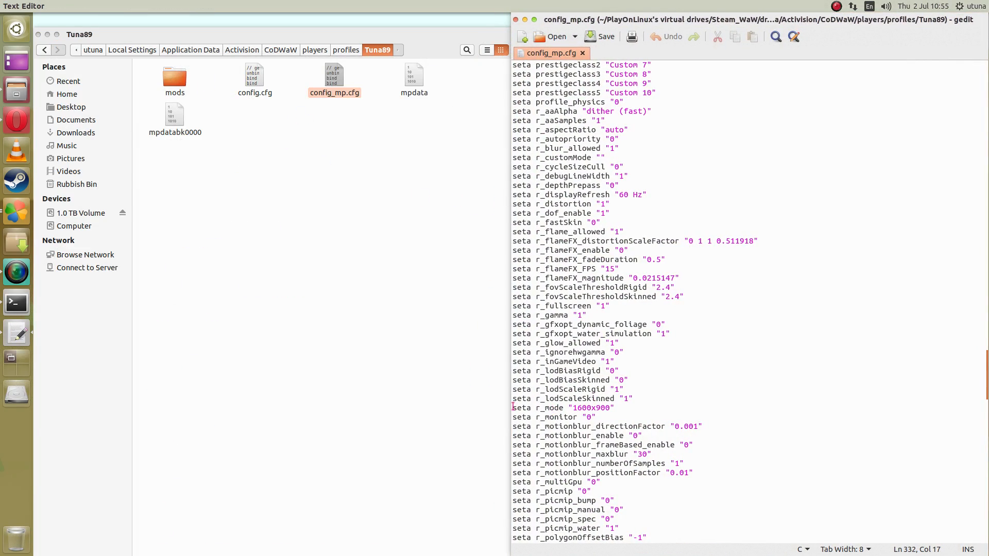
left_click_drag(513, 408, 612, 405)
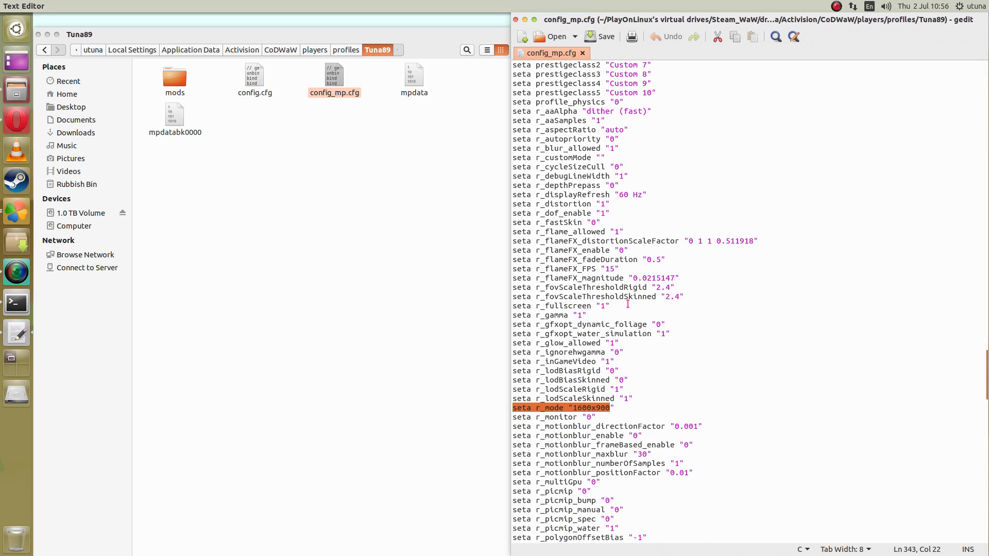
scroll(628, 304, "down", 5)
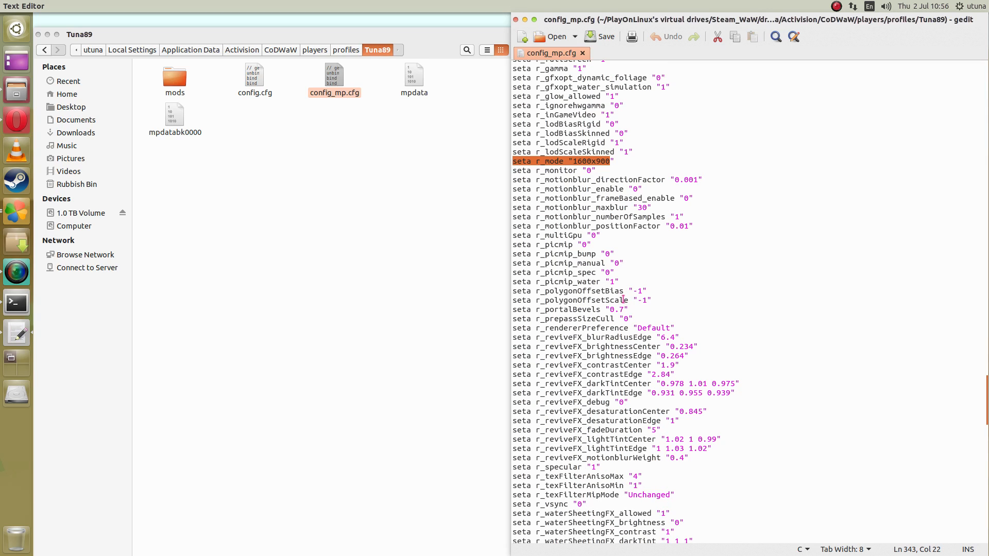
scroll(622, 303, "up", 4)
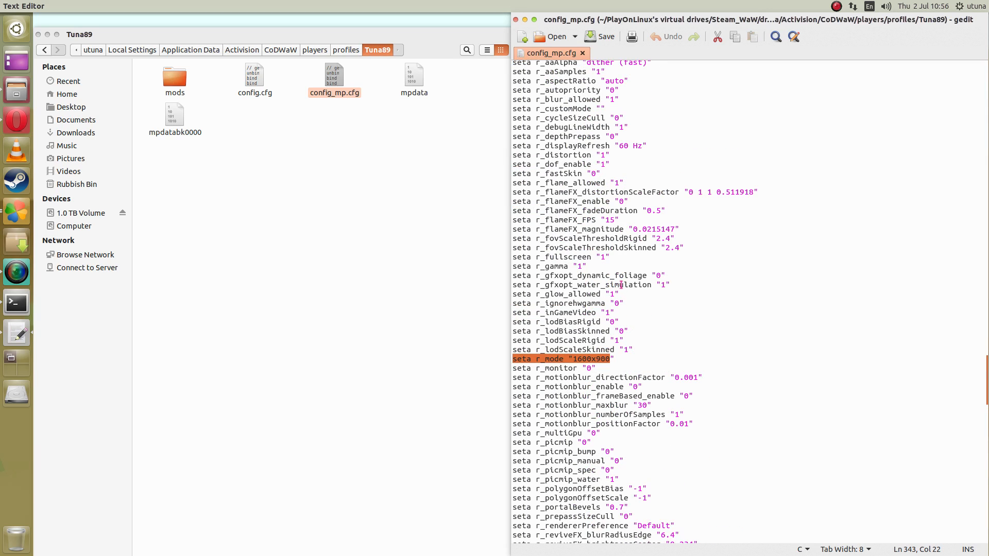
scroll(606, 245, "up", 2)
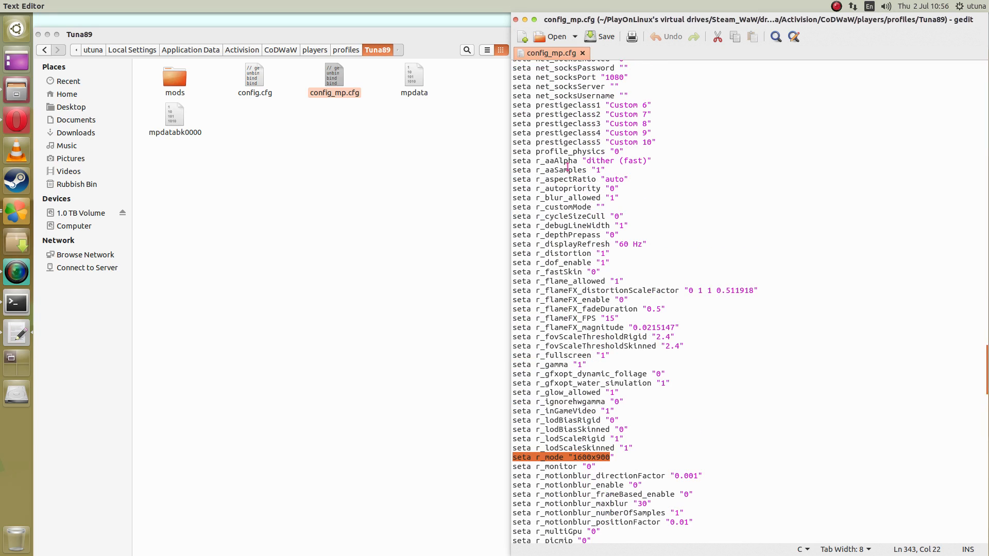
left_click_drag(554, 170, 577, 170)
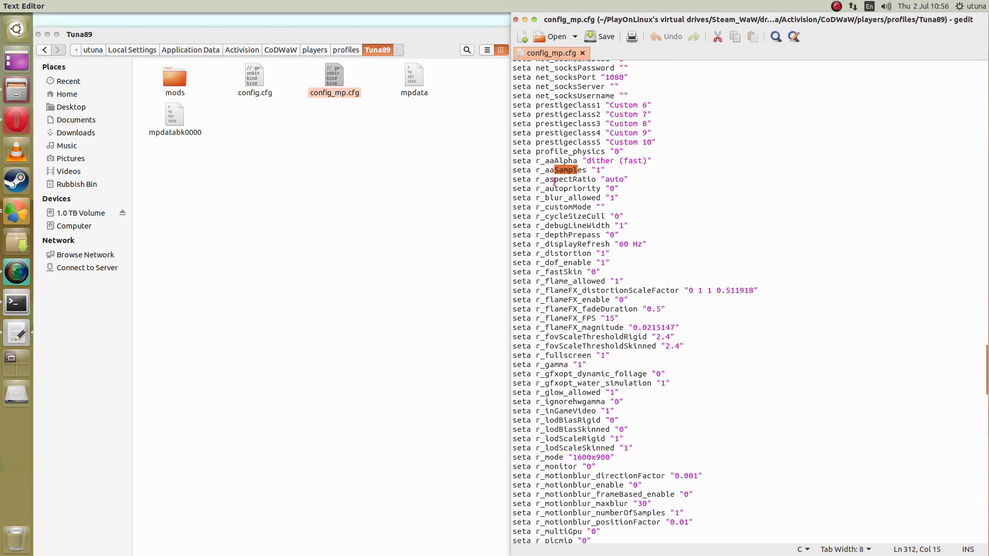
left_click(554, 180)
key("ctrl+q")
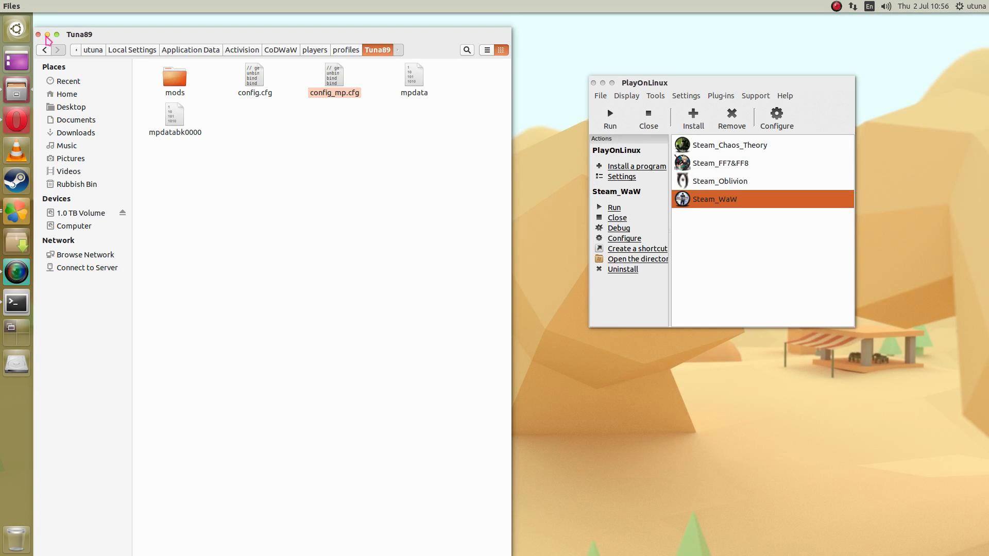
Minimise the file manager, then select Steam_Chaos_Theory, Steam_Oblivion and Steam_WaW in PlayOnLinux.
left_click(47, 34)
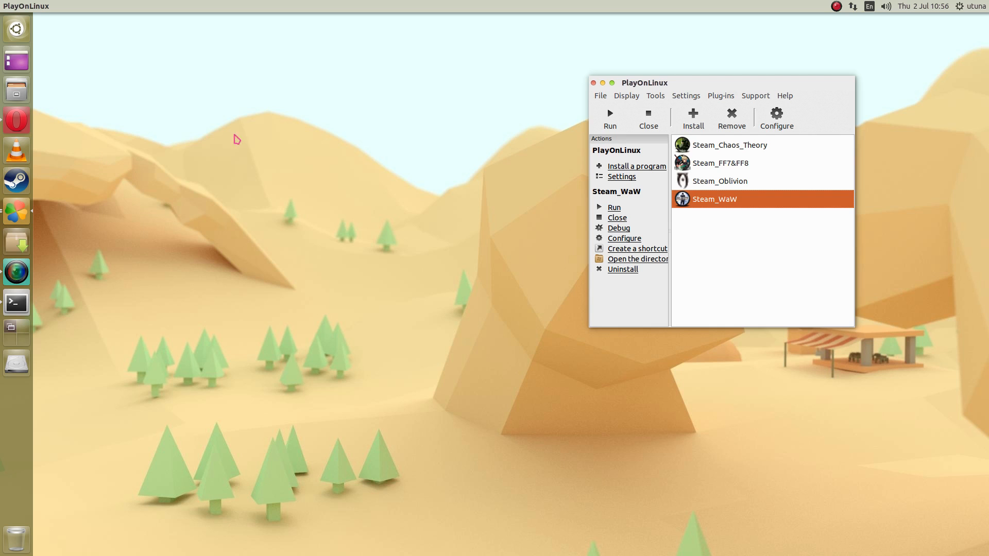
left_click(708, 152)
left_click(704, 186)
left_click(707, 206)
left_click(710, 181)
Cycle through the Steam_FF7&FF8, Steam_Chaos_Theory and Steam_Oblivion entries, then click the empty desktop.
left_click(707, 166)
left_click(704, 152)
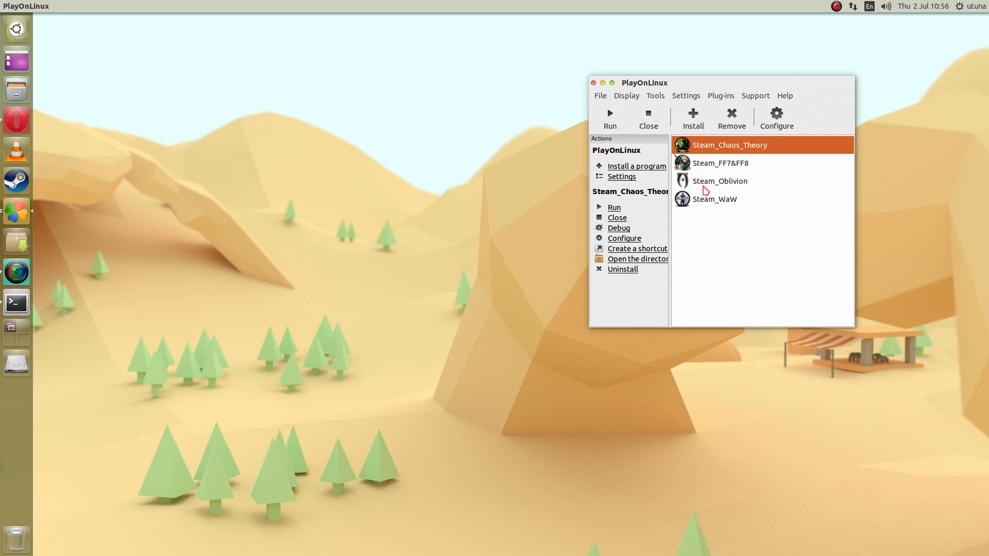
left_click(704, 187)
left_click(703, 169)
left_click(703, 148)
left_click(479, 297)
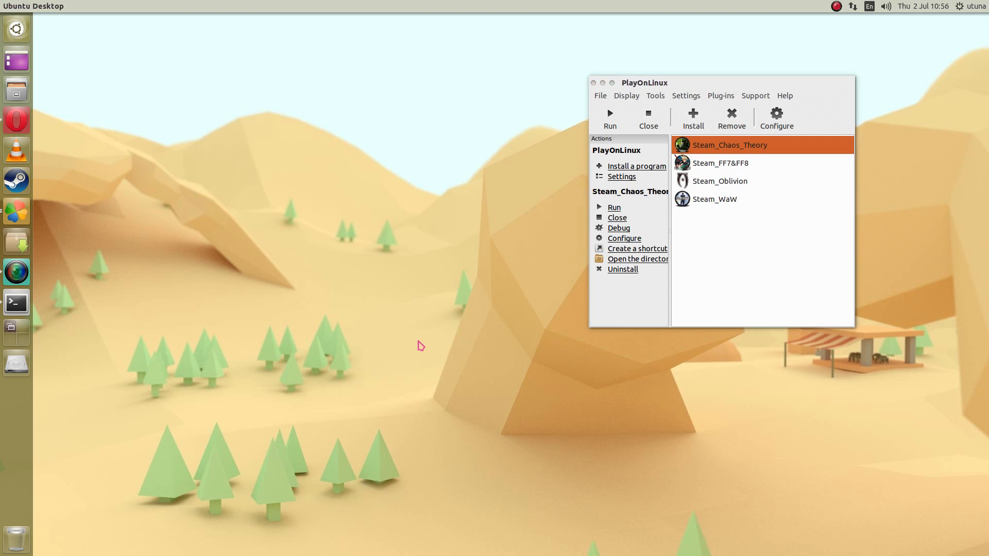